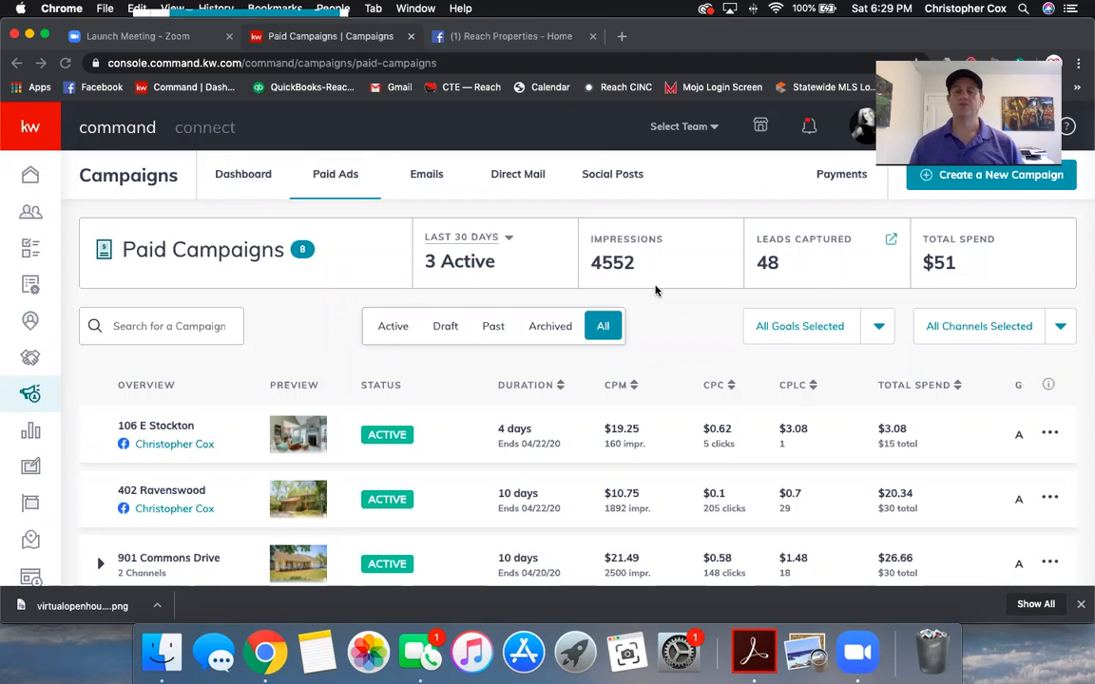
Step: Start a new Social Ad campaign named 'Virtual Open House 4.25'
scroll(704, 408, "down", 2)
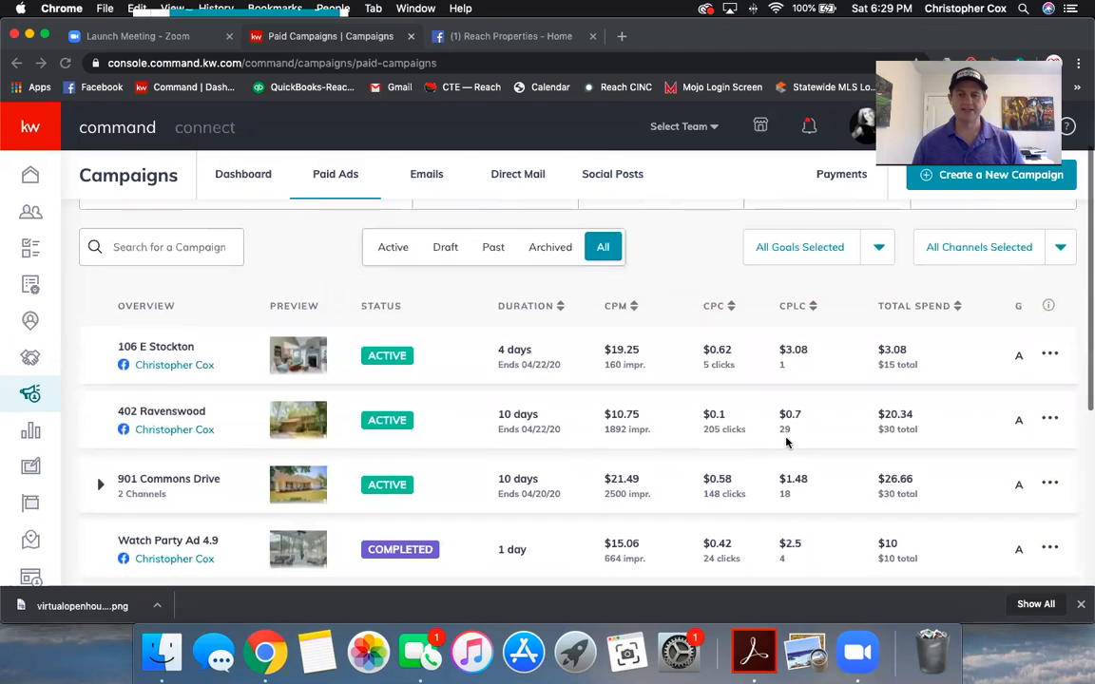
scroll(791, 430, "down", 1)
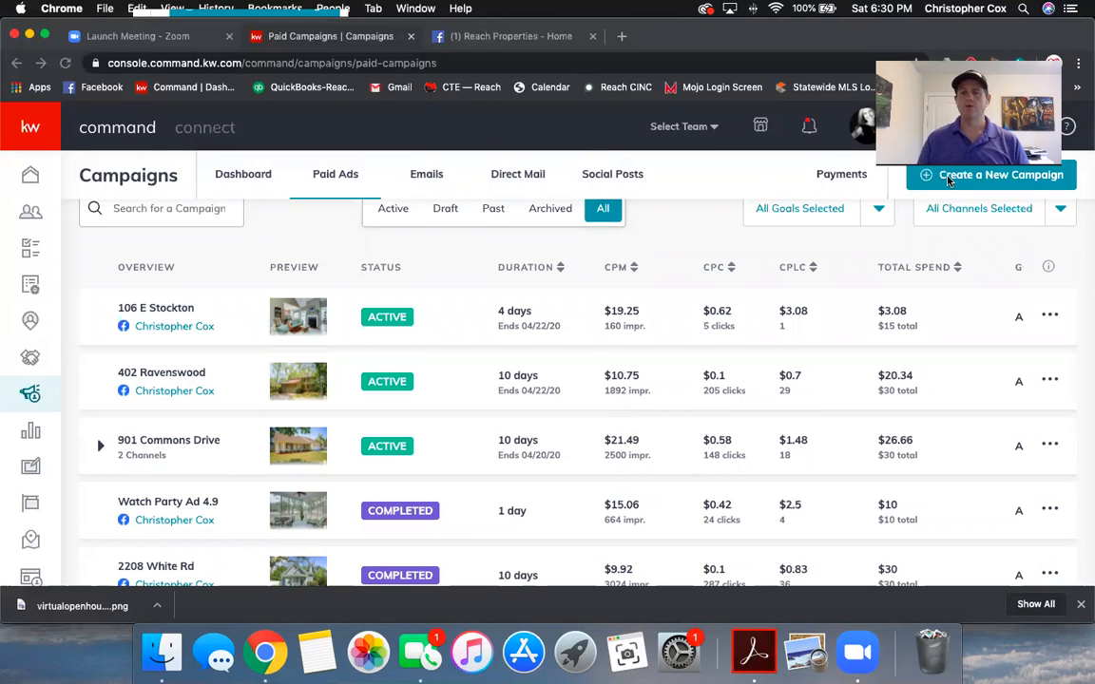
left_click(948, 181)
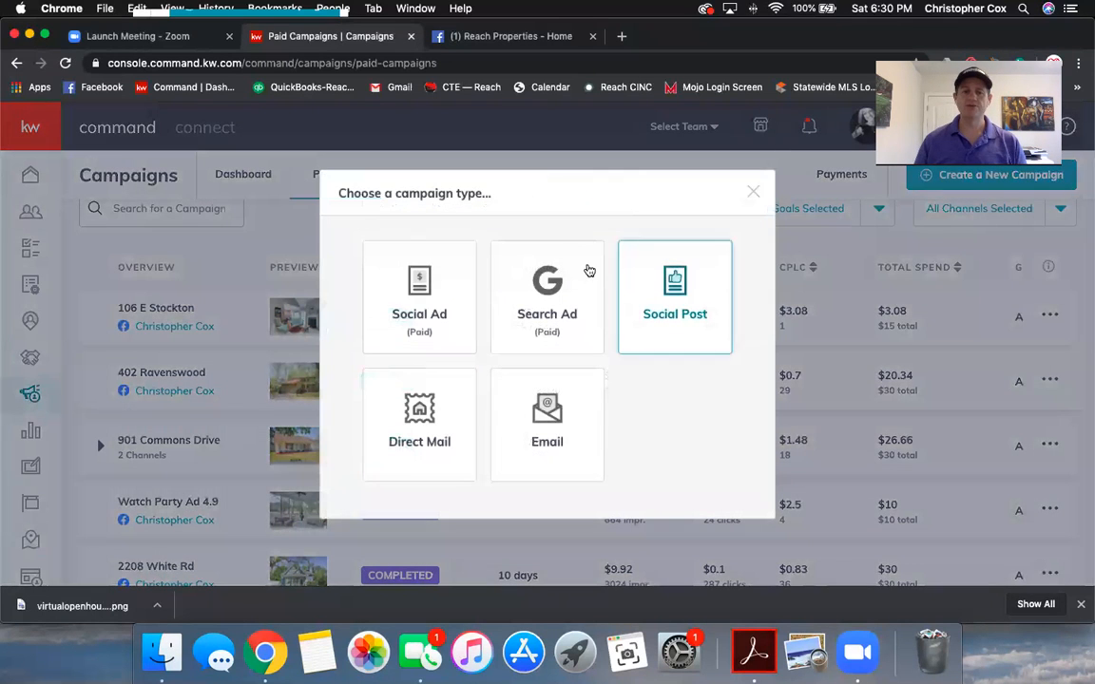
left_click(421, 315)
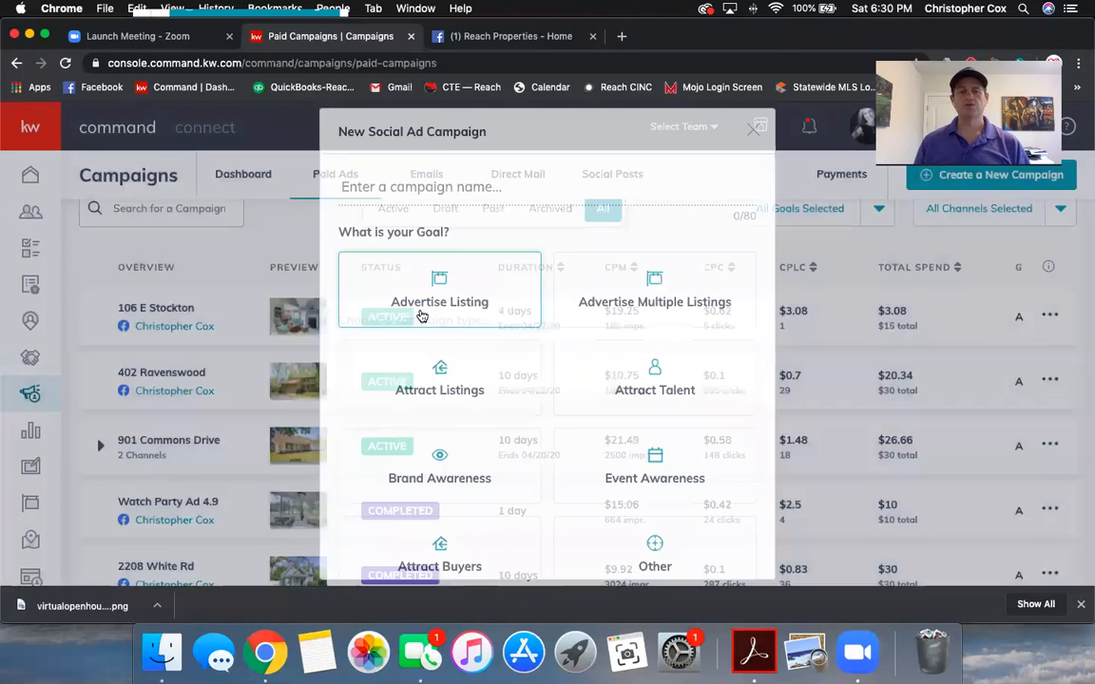
left_click(449, 178)
type("V")
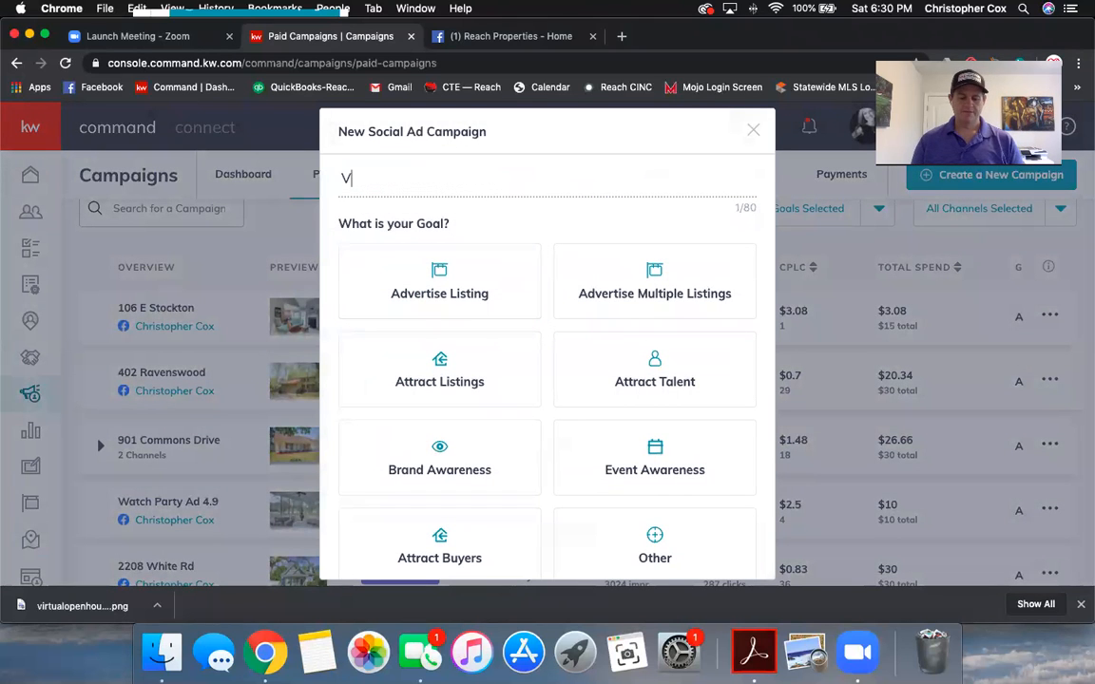
type("irtual ")
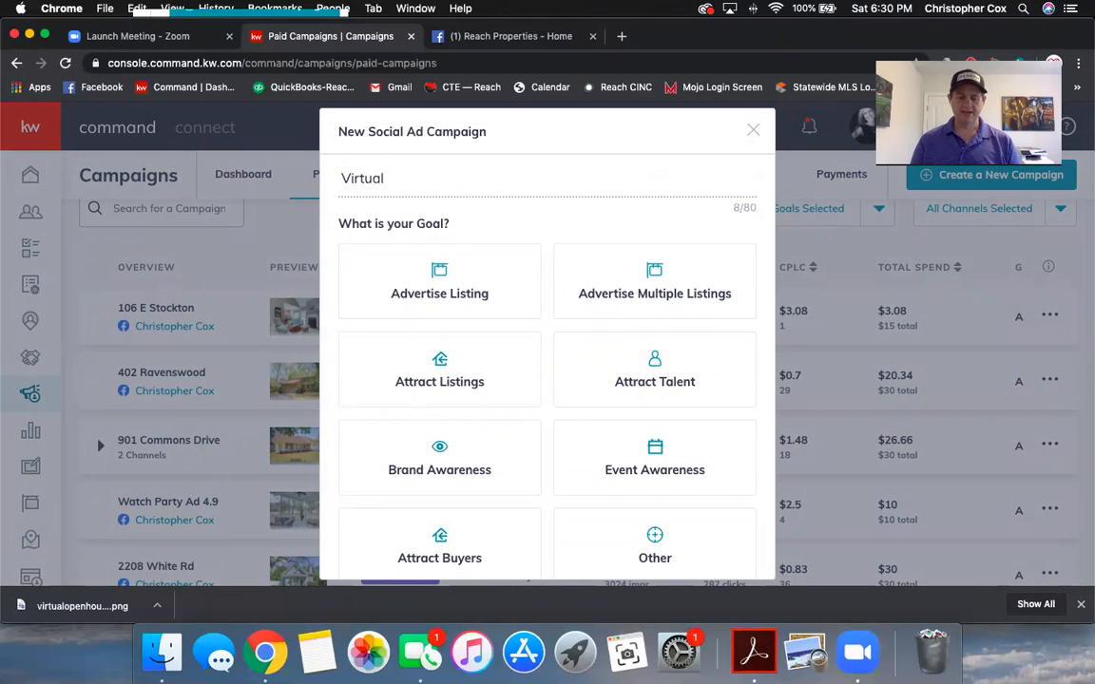
type("Open House 4.25")
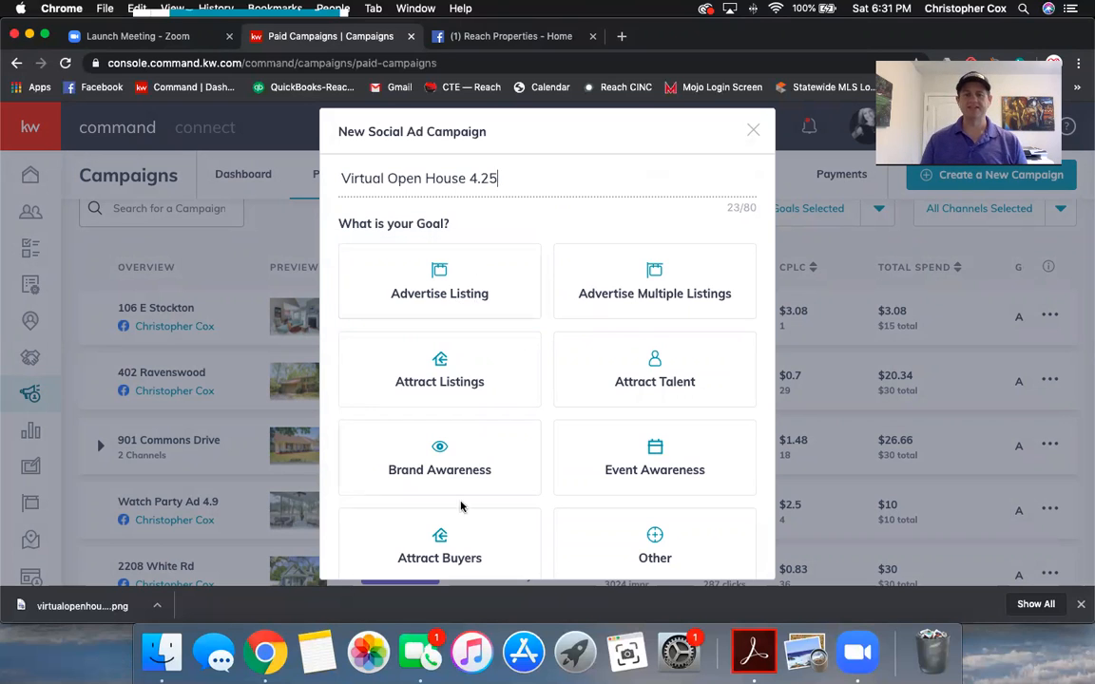
Step: Set the campaign goal to Event Awareness and run it on Facebook and Instagram
left_click(667, 462)
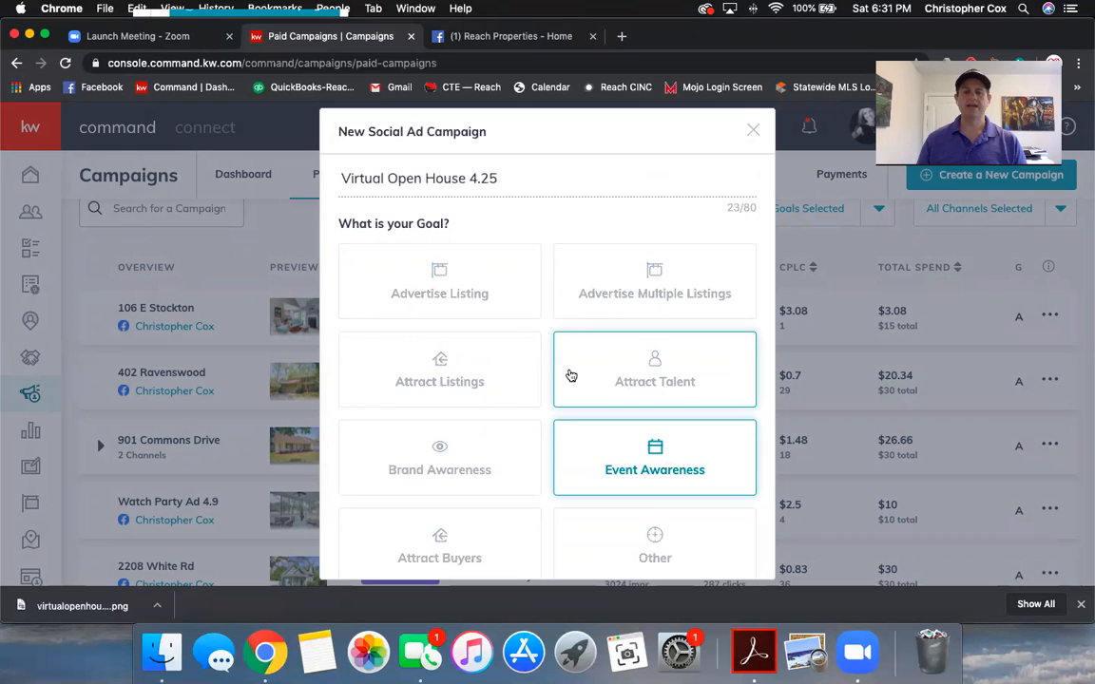
scroll(568, 374, "down", 3)
scroll(567, 374, "down", 3)
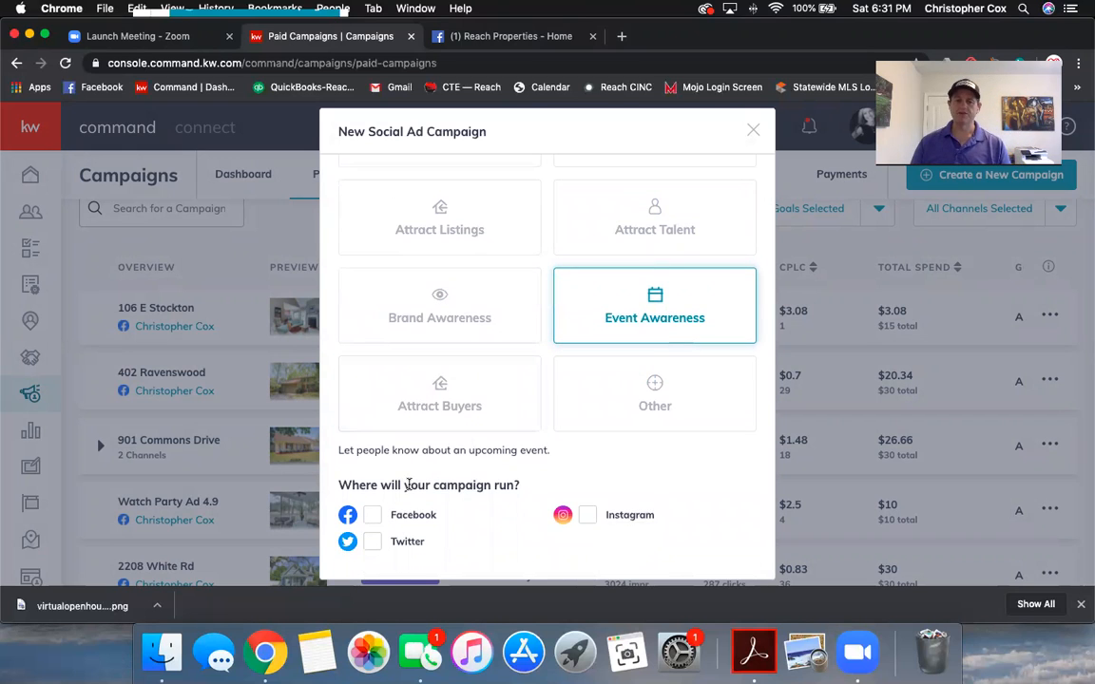
left_click(376, 519)
left_click(587, 516)
scroll(570, 451, "down", 2)
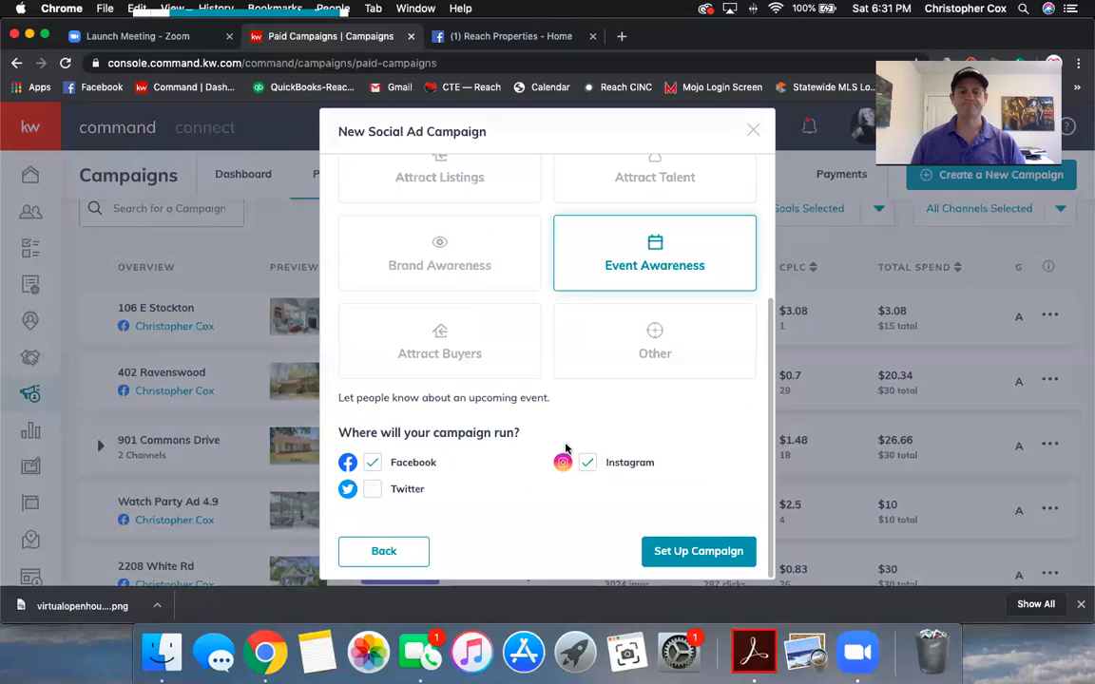
Step: Set up the campaign, close the image crop preview, and head back to Paid Ads
left_click(690, 554)
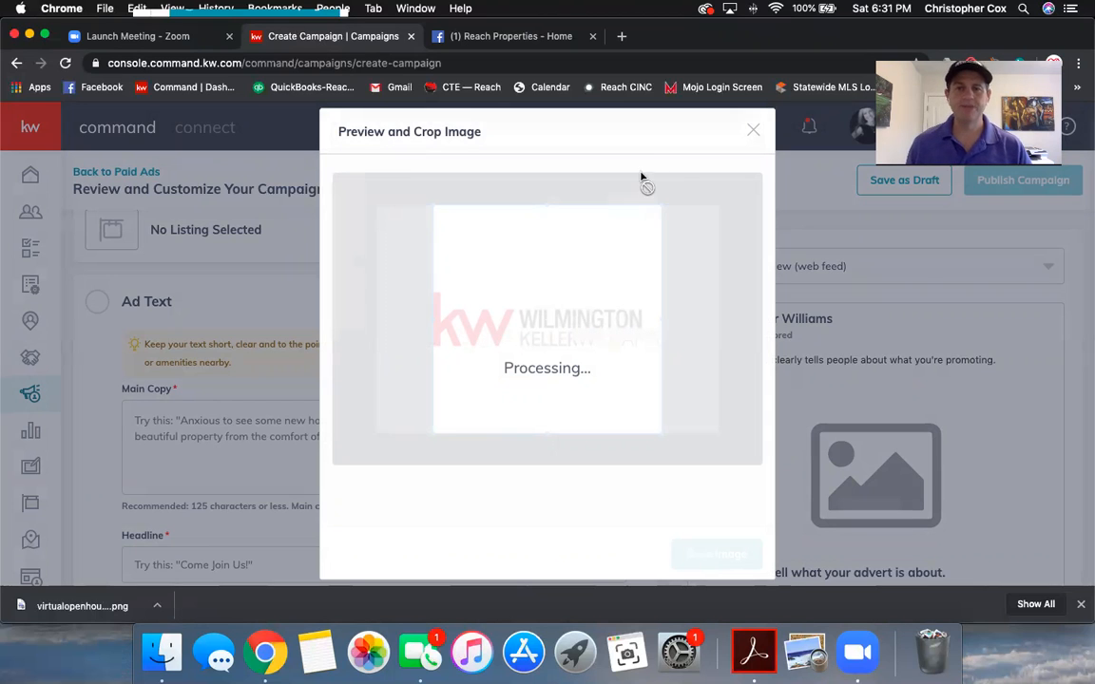
left_click(752, 130)
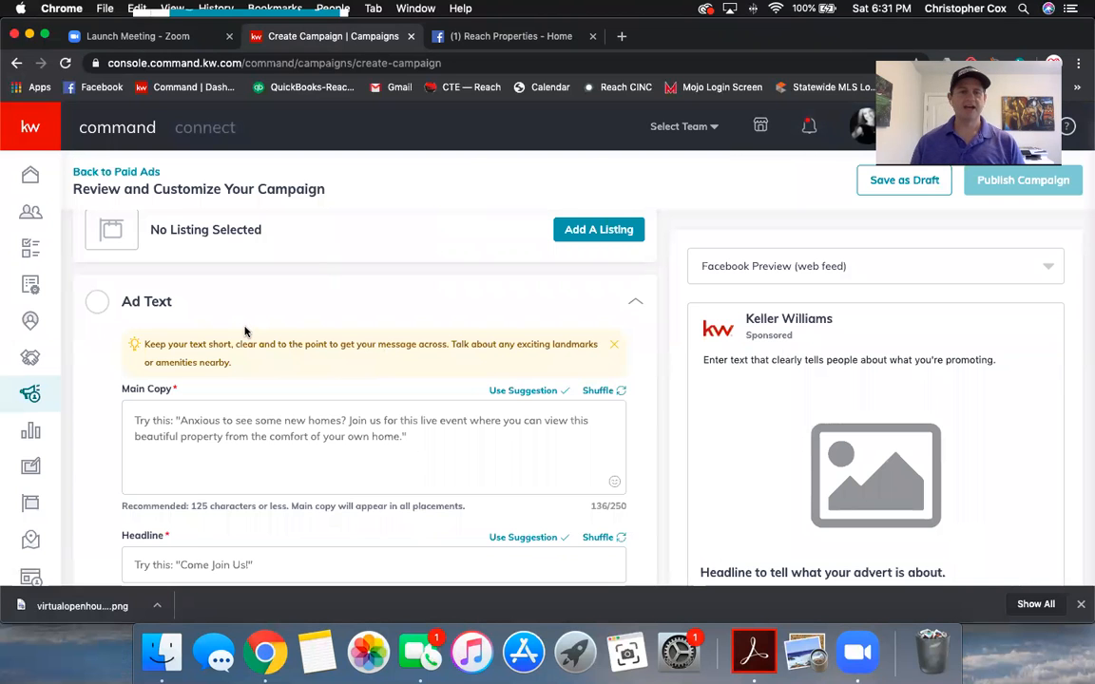
scroll(245, 329, "up", 3)
left_click(116, 177)
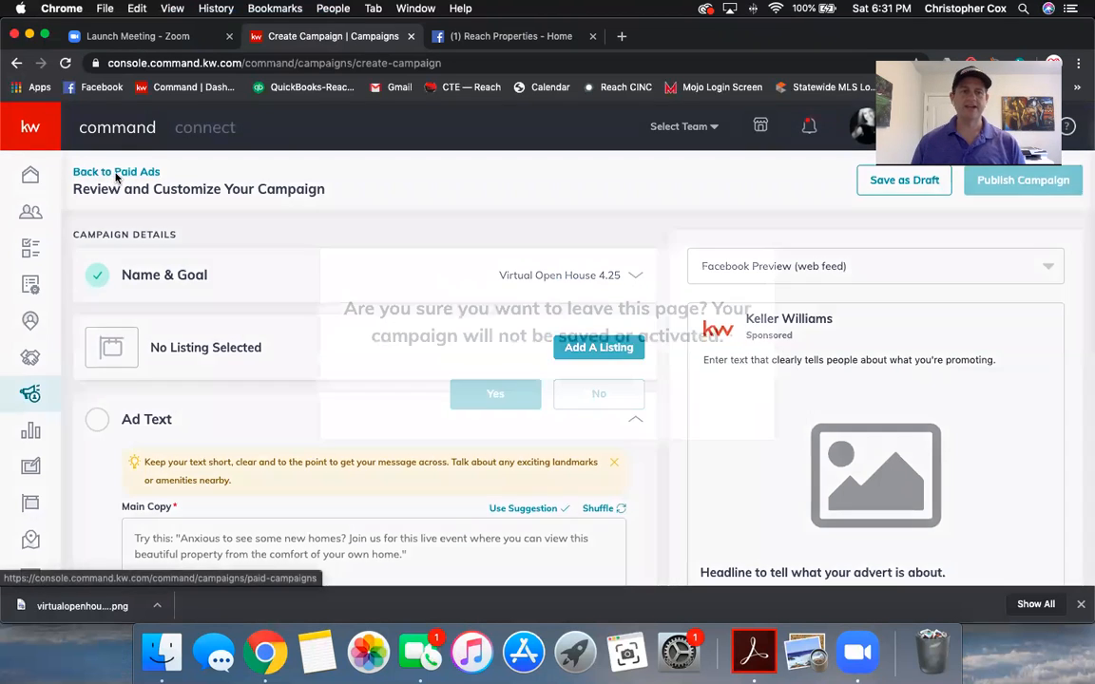
Step: Discard the unsaved campaign and start a new Social Ad named 'Virtual Open House 4.25'
left_click(475, 393)
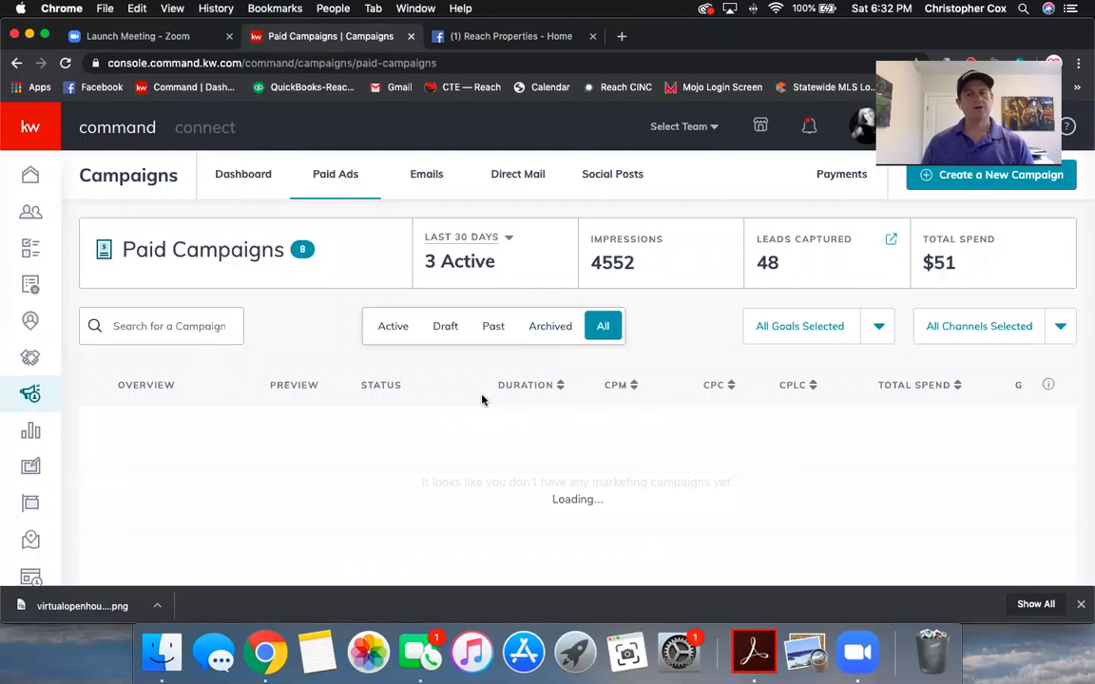
left_click(971, 182)
left_click(370, 318)
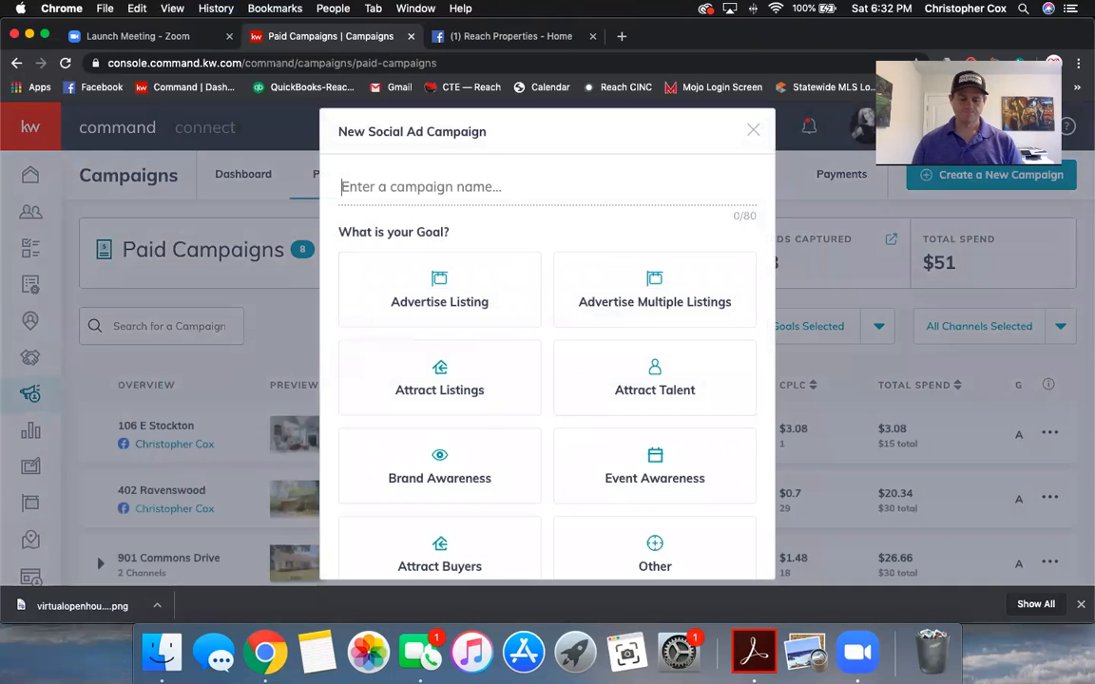
type("Virtual Open House 4.25")
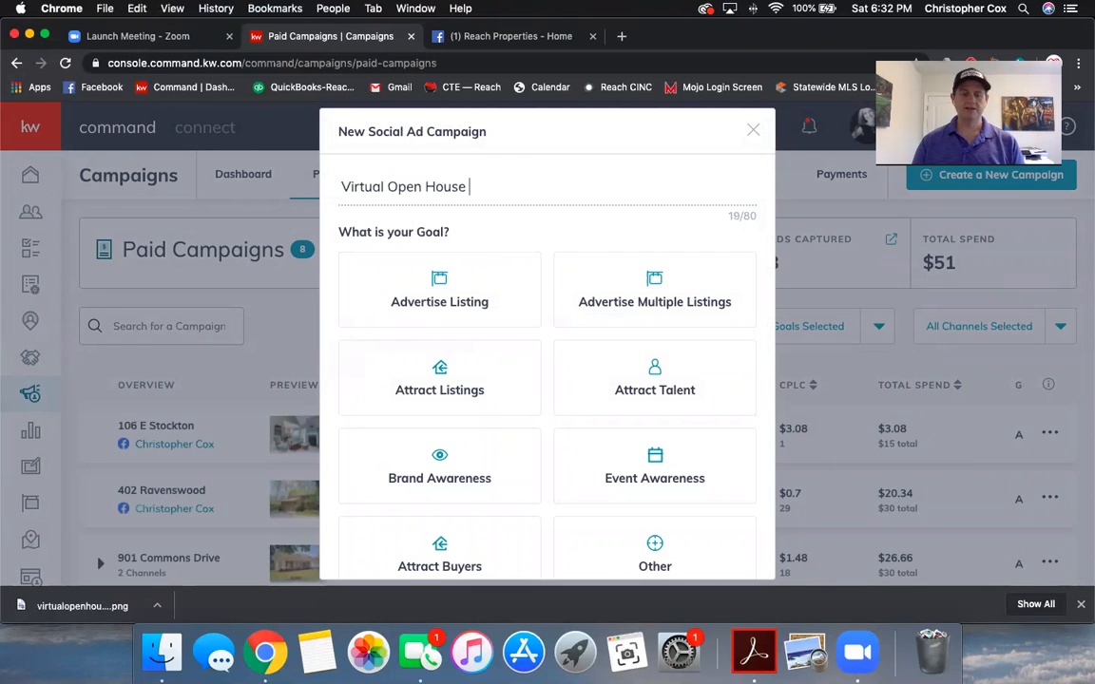
Step: Choose Event Awareness on Facebook and Instagram, then set up the campaign
left_click(628, 441)
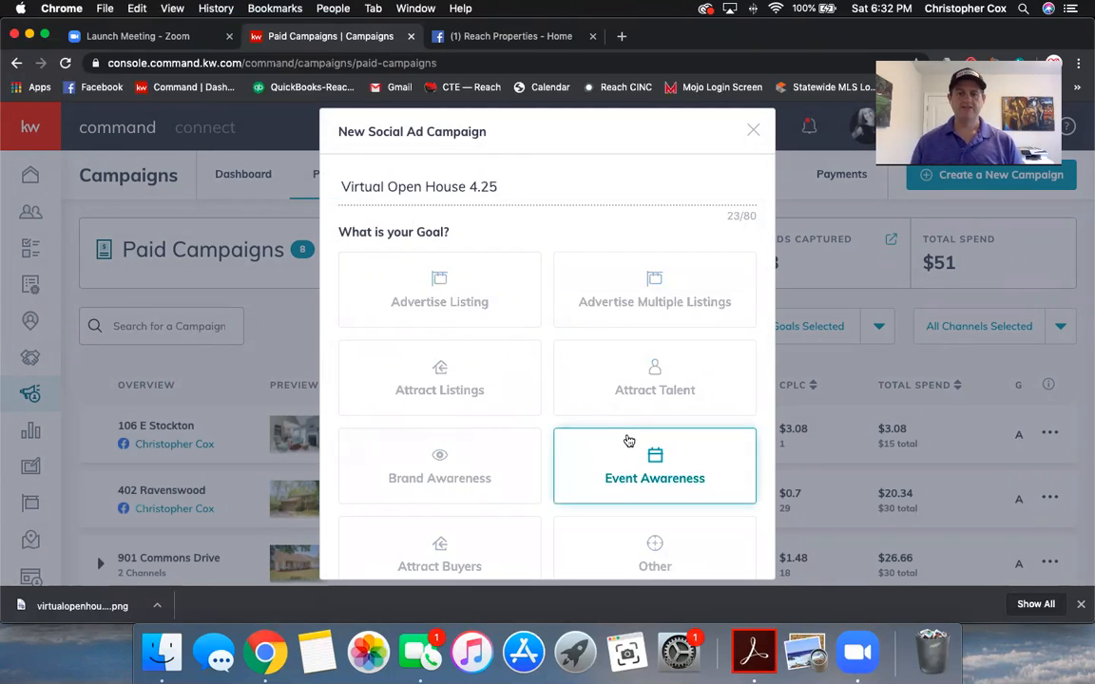
scroll(665, 494, "down", 3)
left_click(373, 465)
left_click(587, 463)
left_click(710, 551)
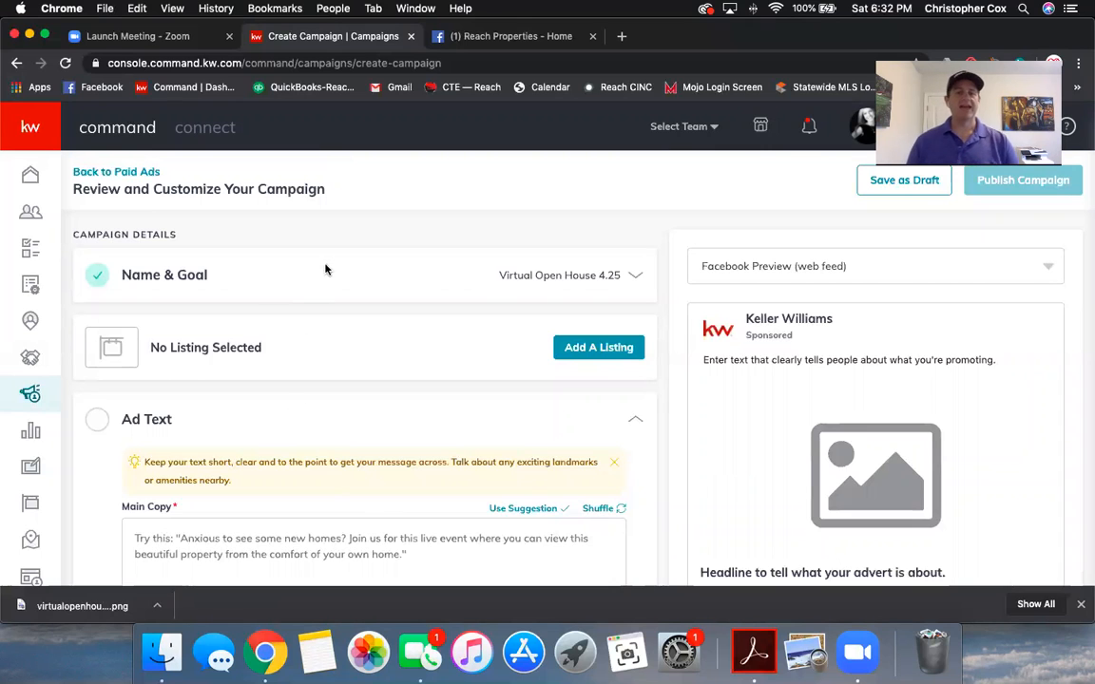
scroll(256, 347, "down", 3)
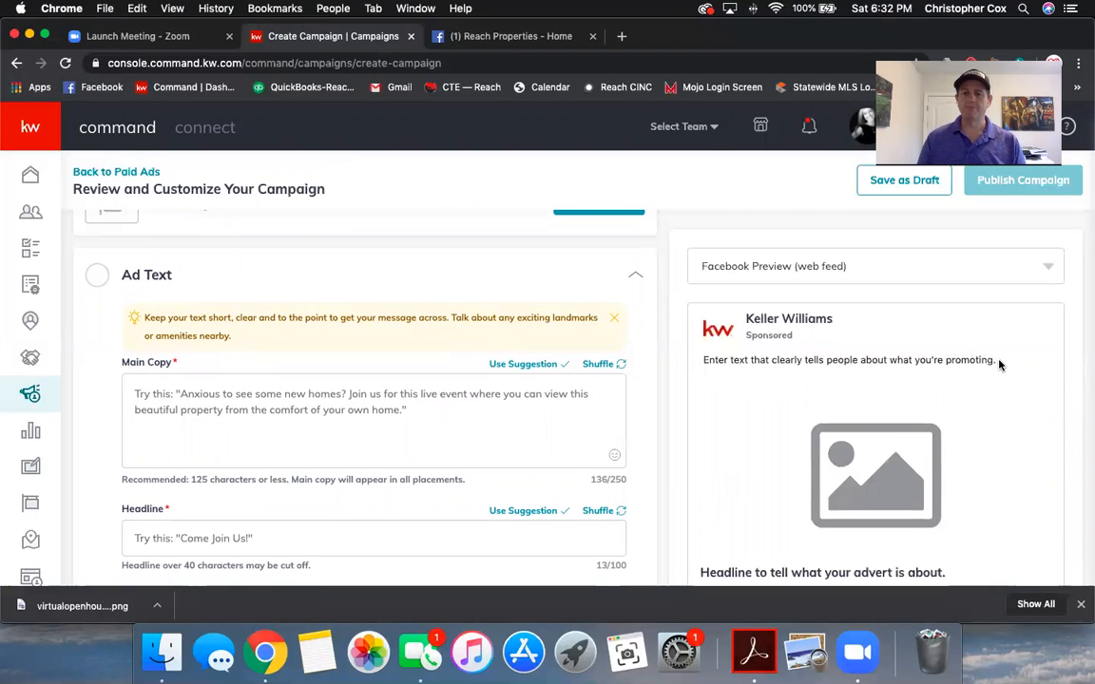
scroll(892, 423, "down", 1)
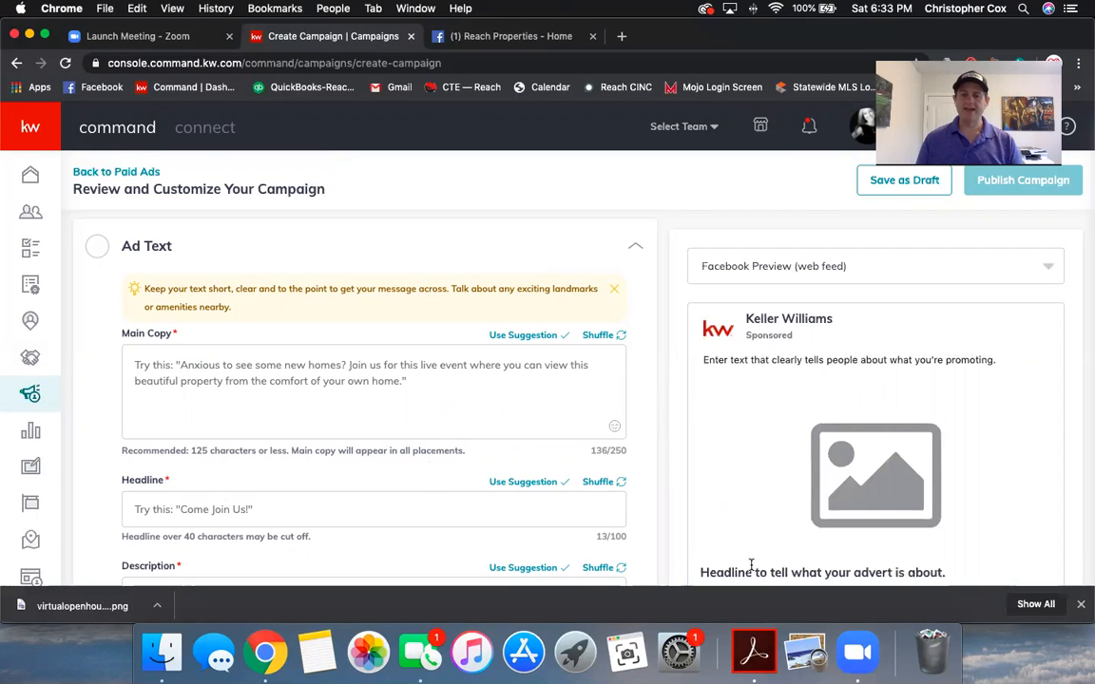
scroll(656, 527, "down", 2)
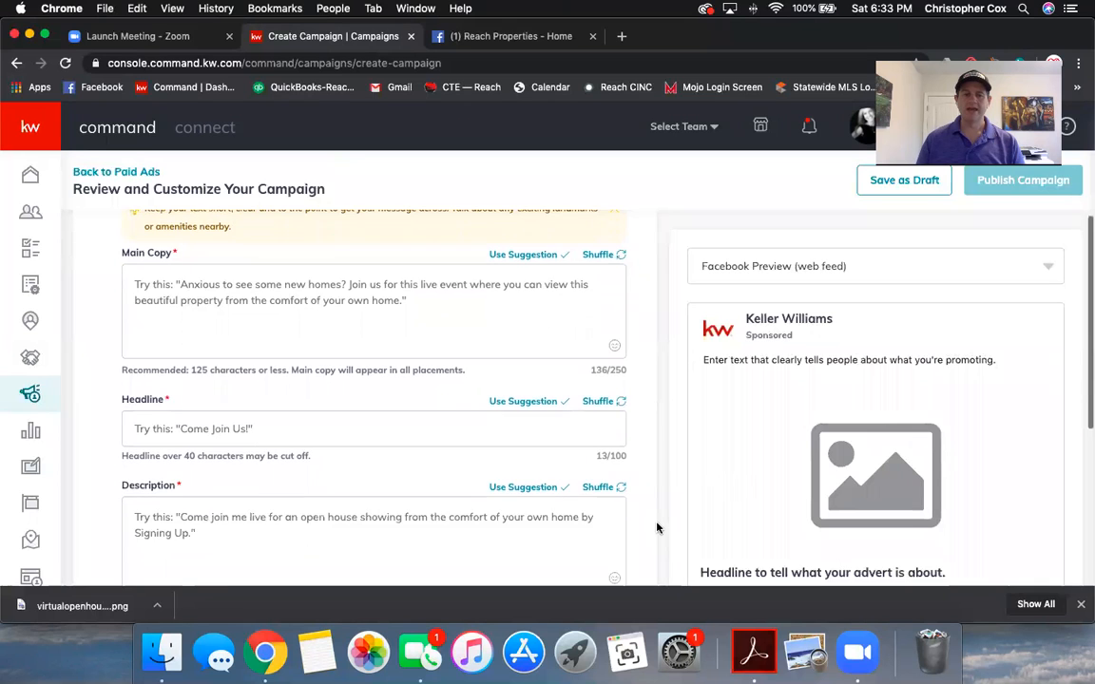
scroll(731, 526, "down", 6)
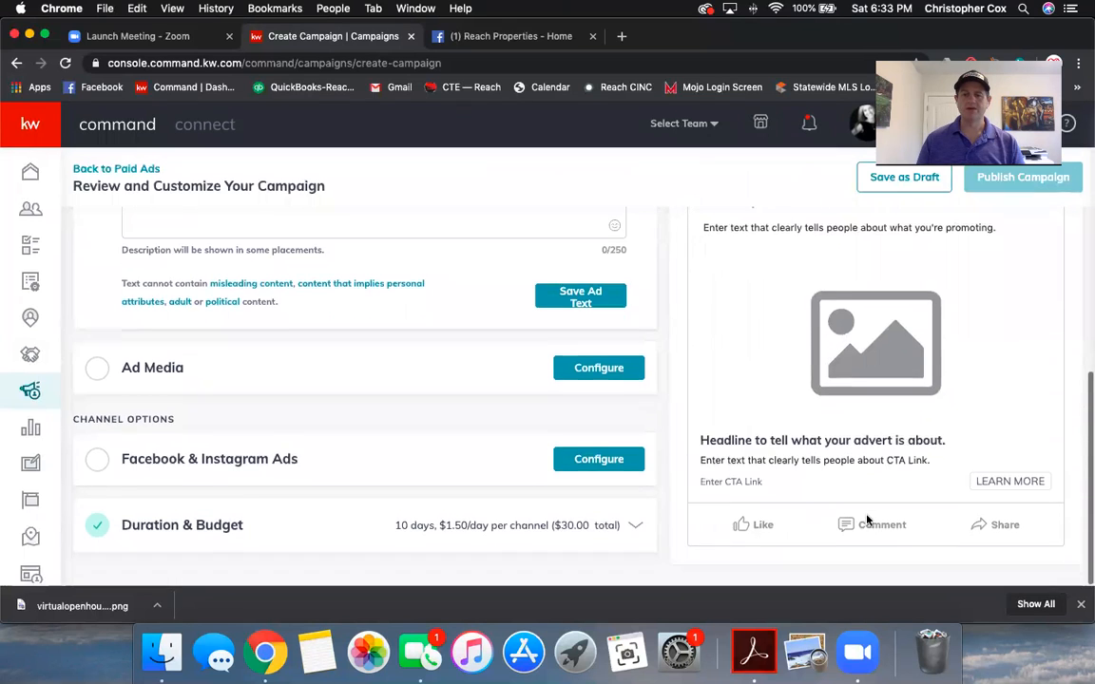
scroll(418, 415, "up", 8)
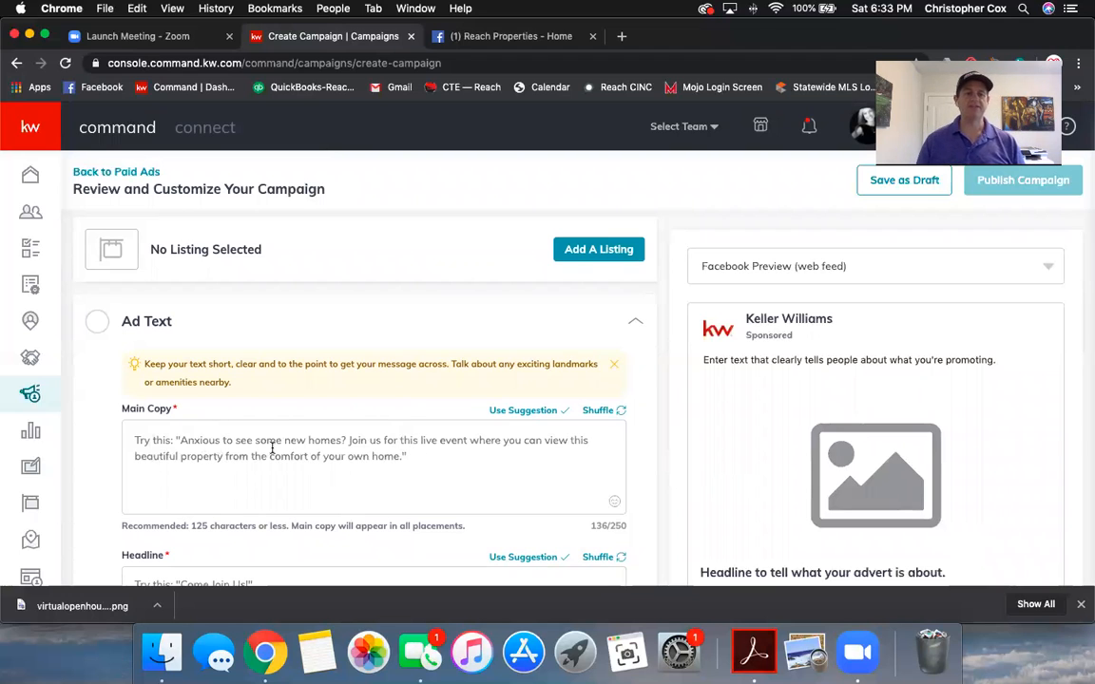
Step: Shuffle Main Copy suggestions to 'Anxious to see some new homes? Join us for this live event…' and apply it
scroll(272, 447, "down", 1)
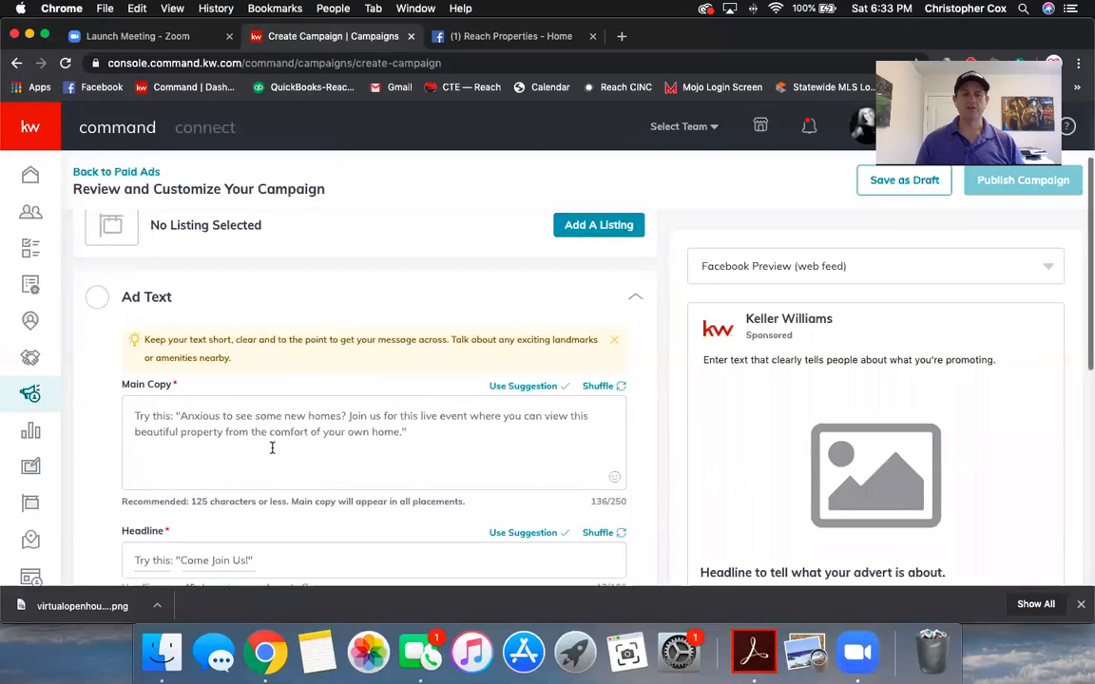
left_click(611, 395)
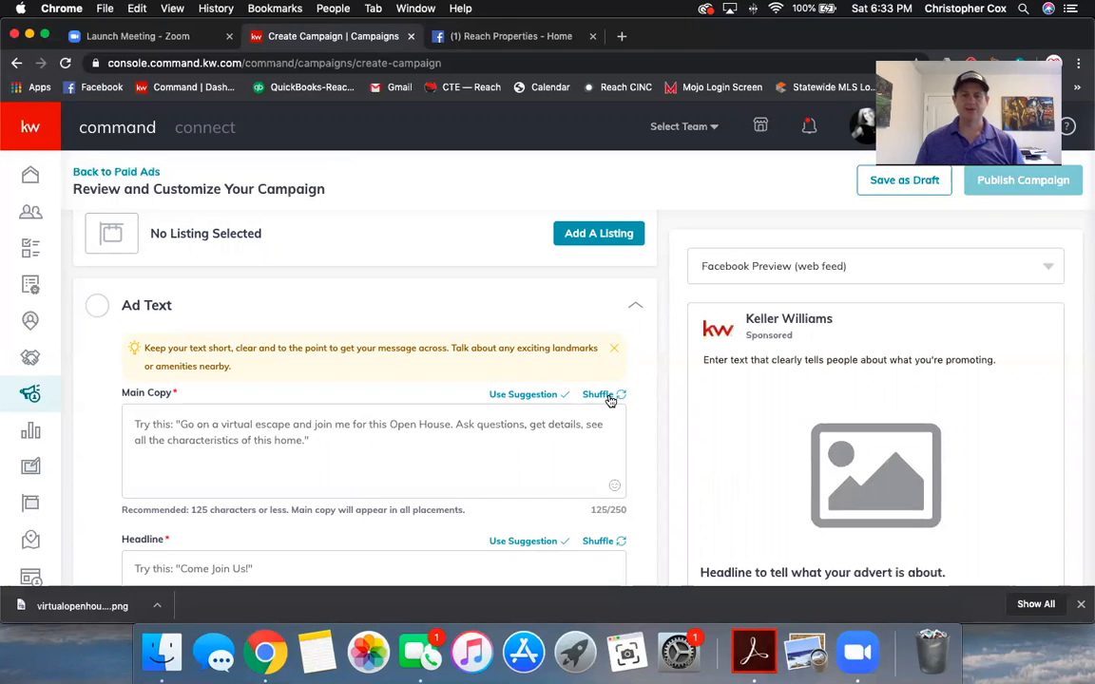
scroll(611, 401, "down", 1)
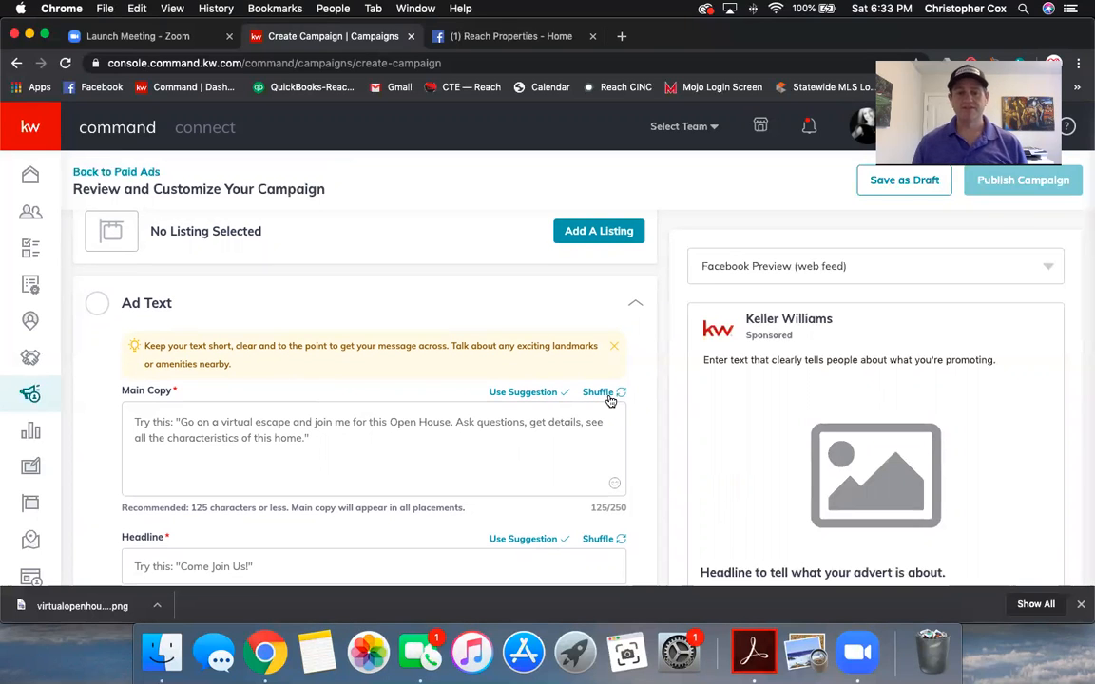
left_click(611, 399)
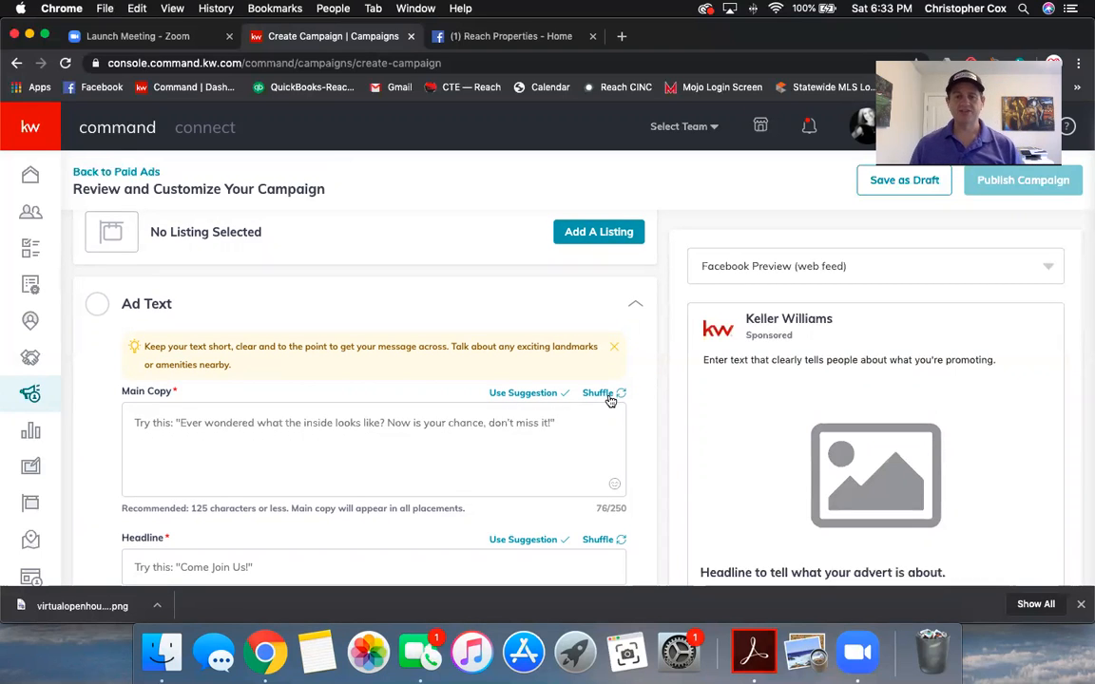
left_click(610, 399)
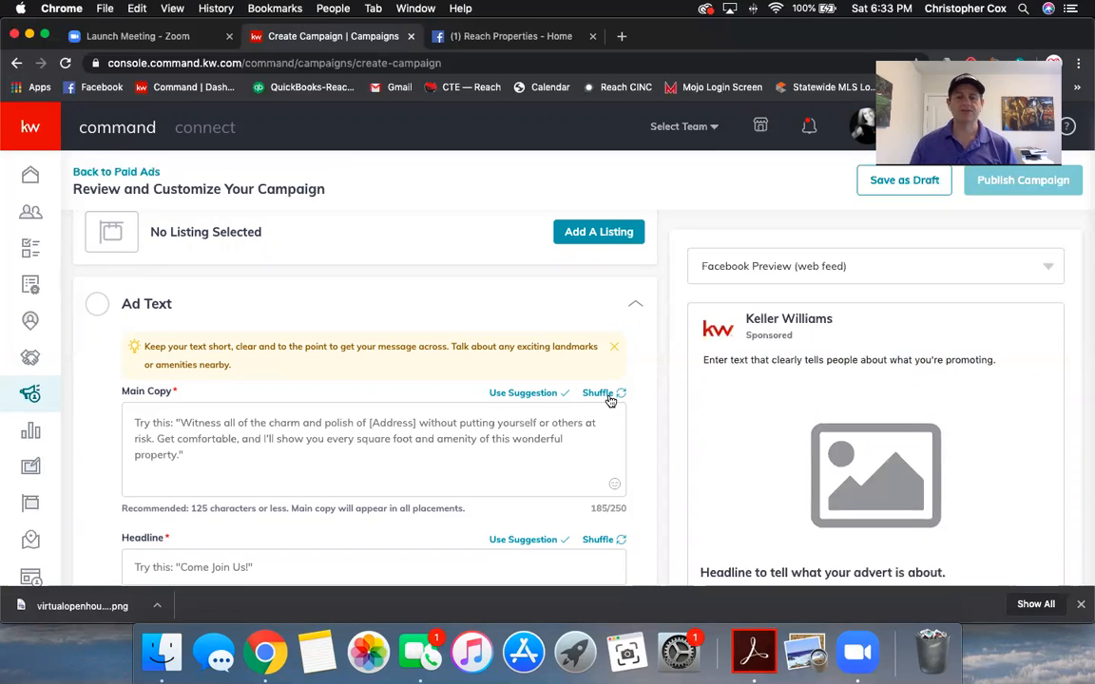
left_click(609, 400)
left_click(605, 398)
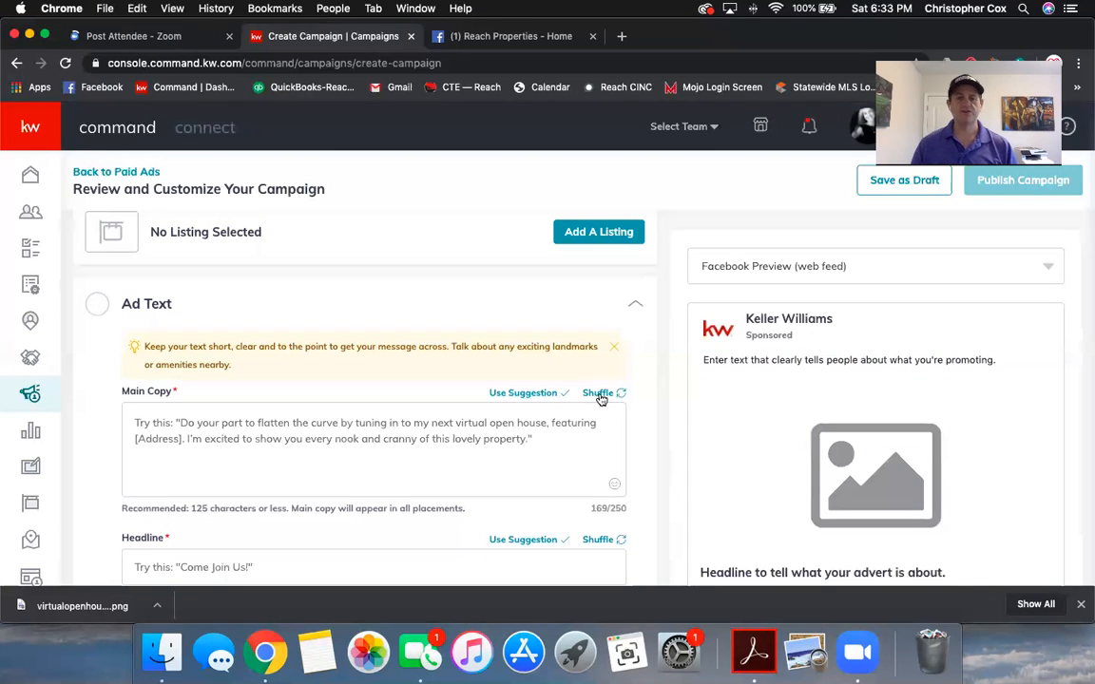
left_click(601, 399)
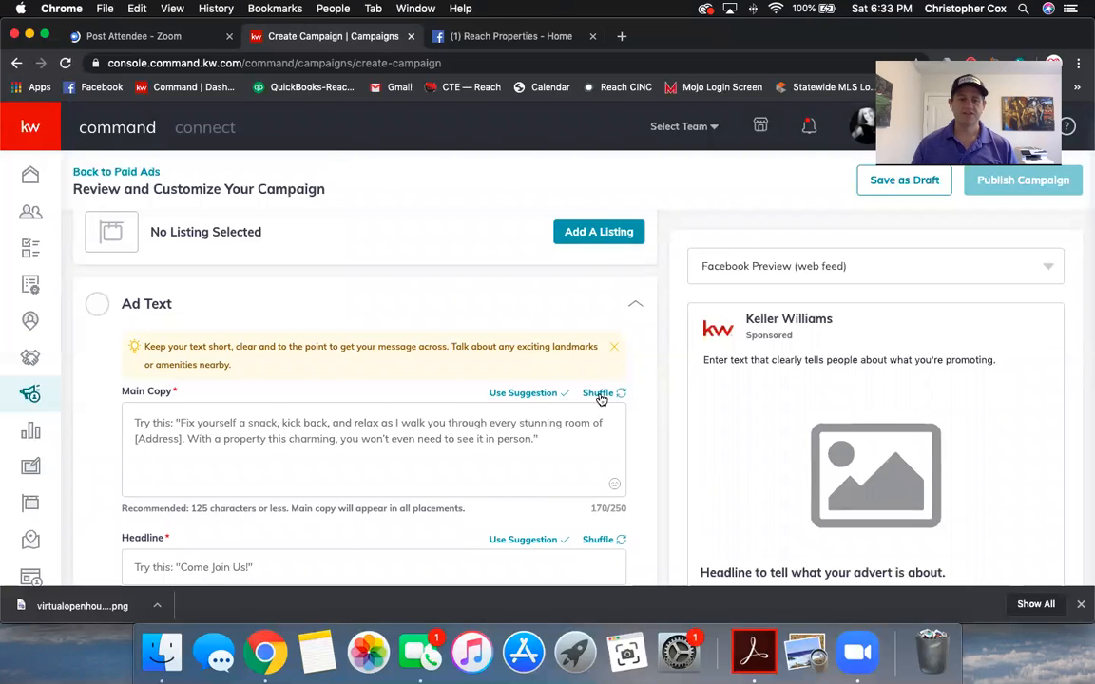
left_click(601, 399)
left_click(601, 397)
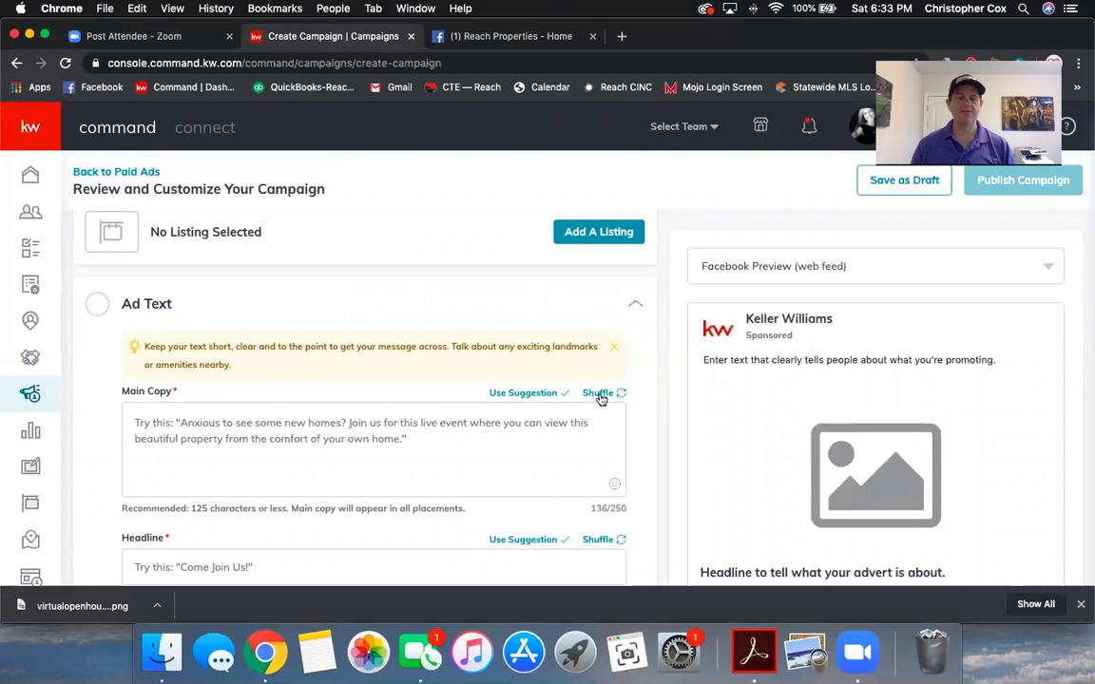
left_click(532, 394)
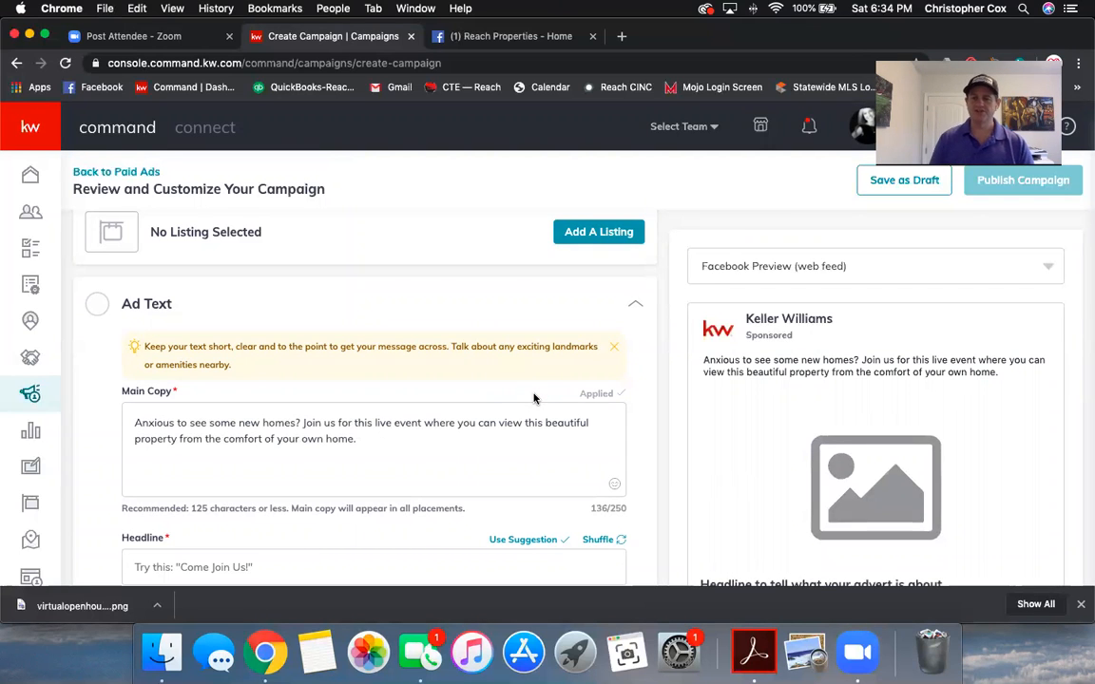
Step: Shuffle Headline suggestions to 'Come Join Us!' and apply it to the headline
scroll(450, 412, "down", 2)
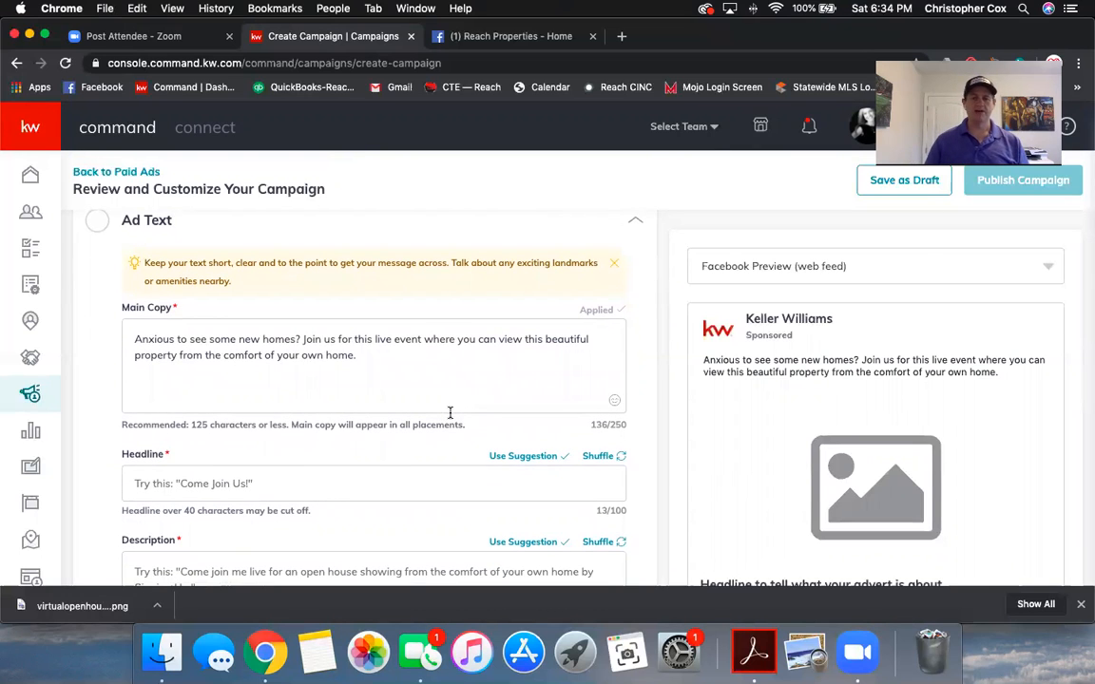
left_click(601, 460)
left_click(601, 459)
left_click(601, 460)
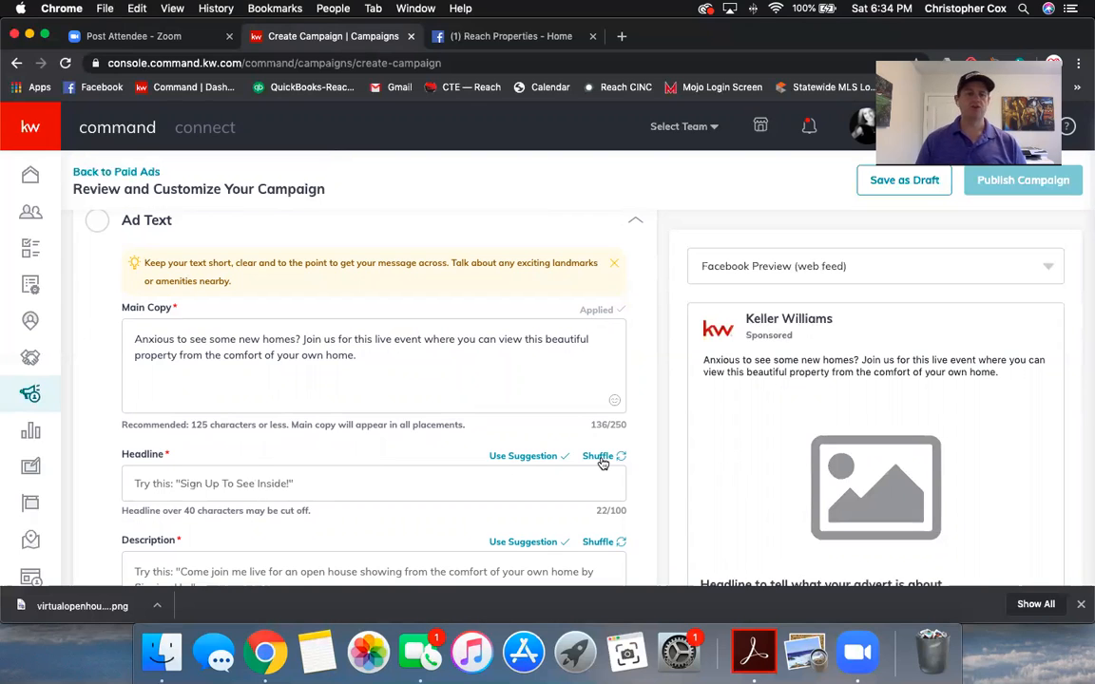
left_click(602, 460)
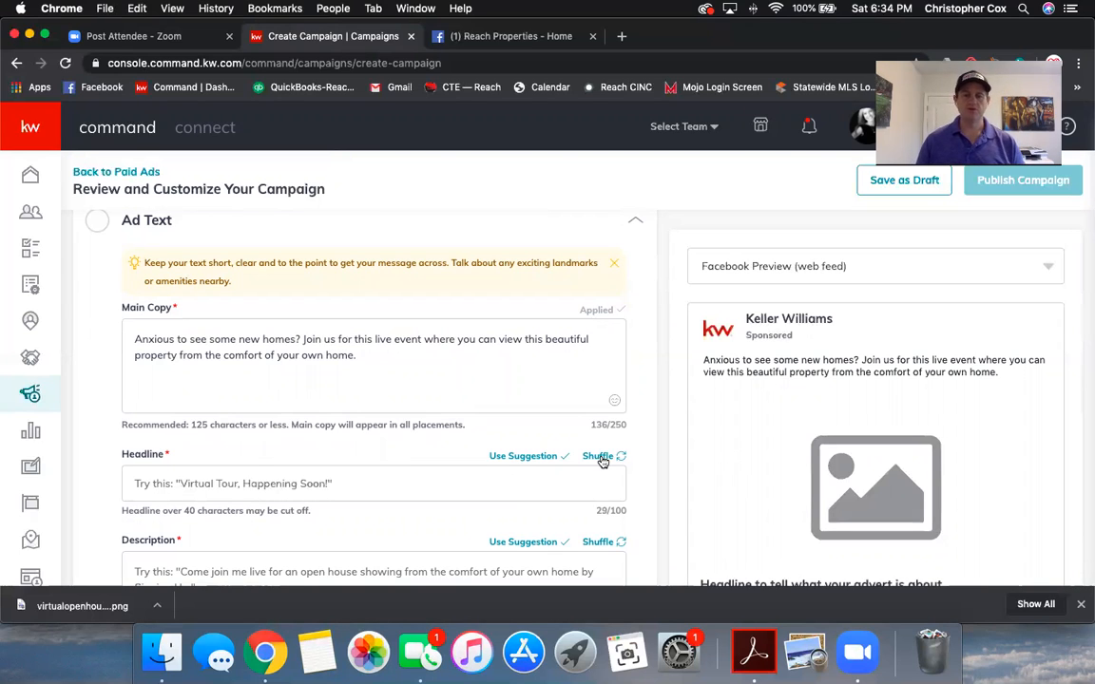
left_click(602, 460)
left_click(601, 460)
left_click(602, 460)
scroll(600, 457, "down", 1)
scroll(601, 452, "down", 1)
left_click(600, 445)
left_click(601, 445)
left_click(600, 445)
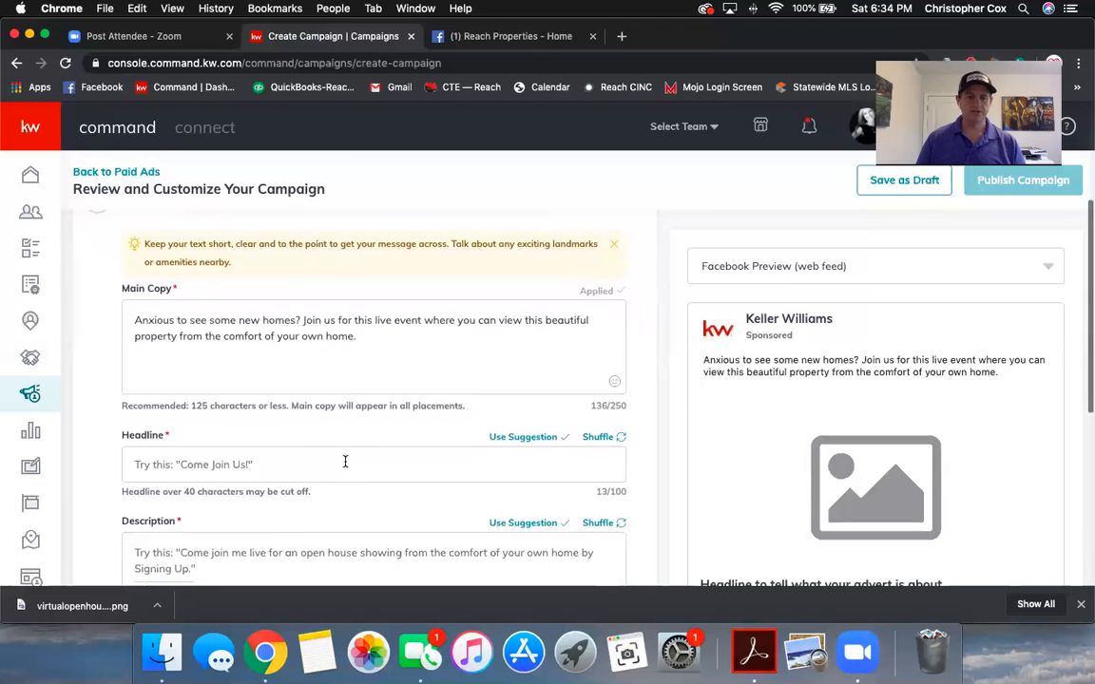
left_click(325, 464)
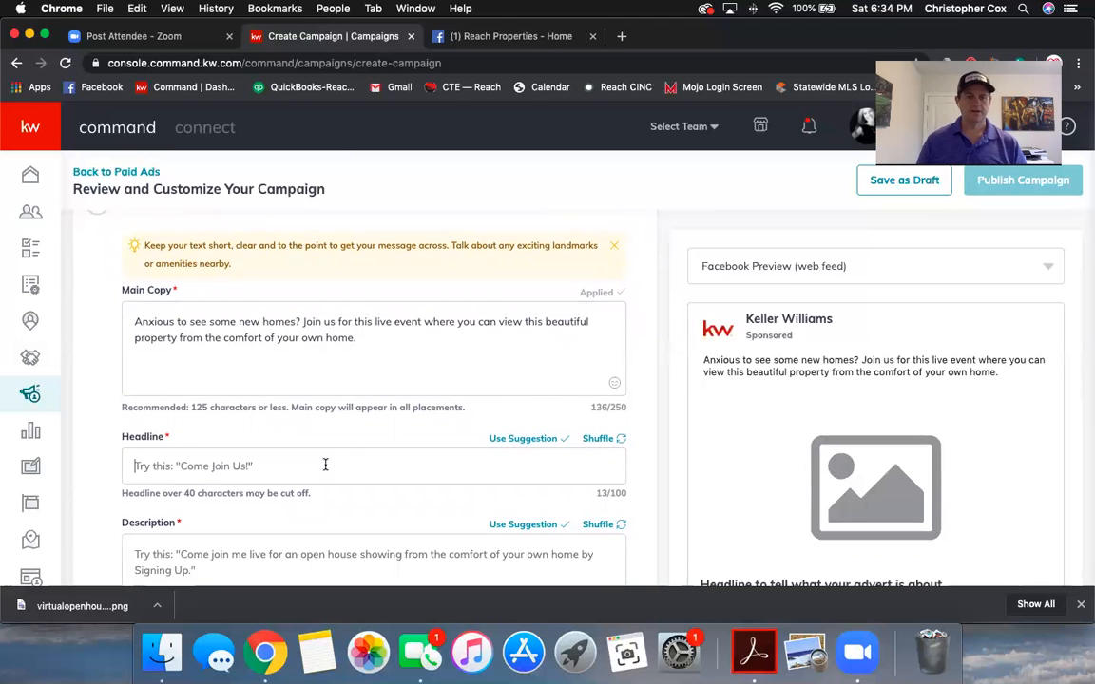
left_click(511, 439)
Step: Append ' 4/25 from 12-12:30pm' to the headline
left_click(251, 464)
type("Ap")
key("BackSpace")
key("BackSpace")
type("4/25 from12")
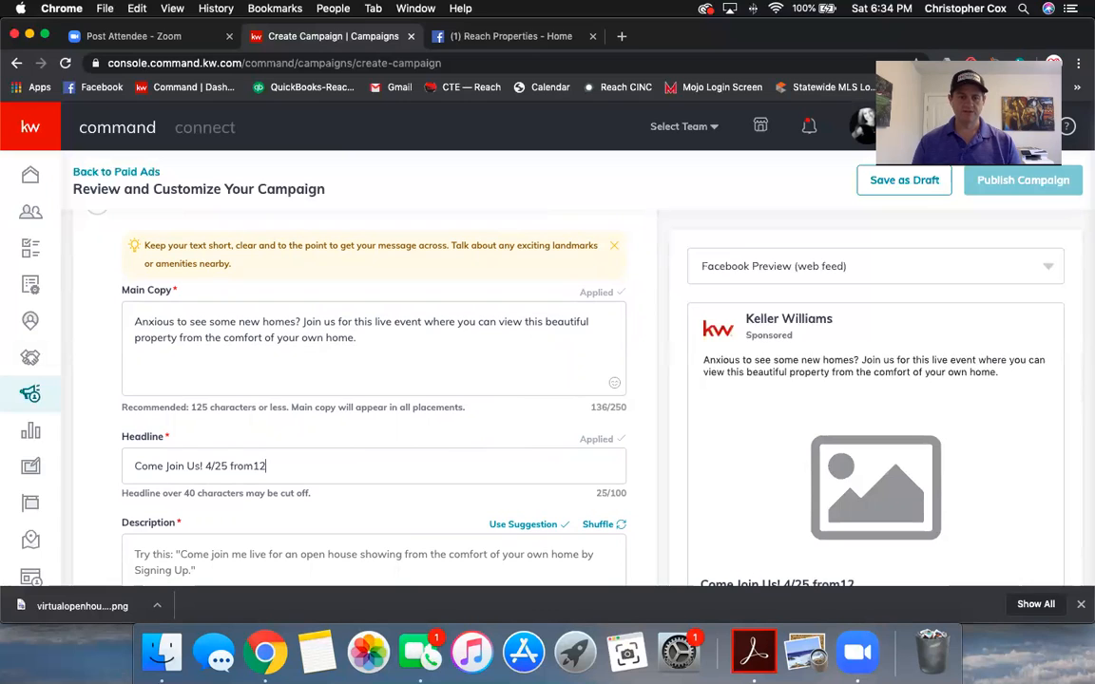
type("0-2")
key("BackSpace")
key("BackSpace")
key("BackSpace")
key("BackSpace")
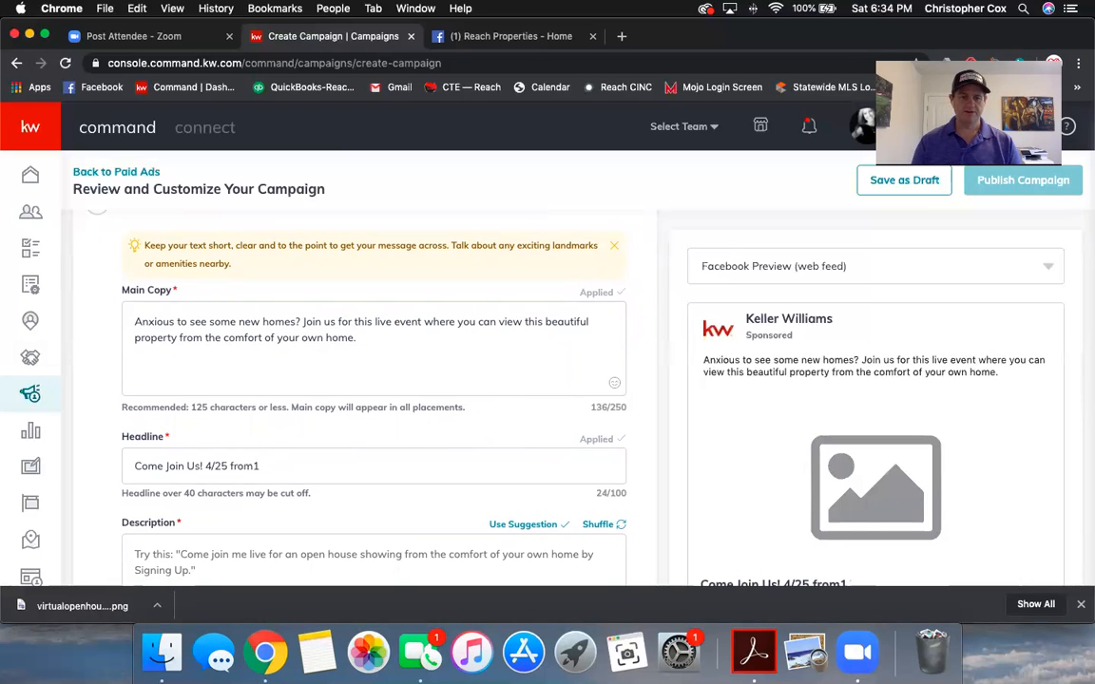
key("BackSpace")
type("12:-")
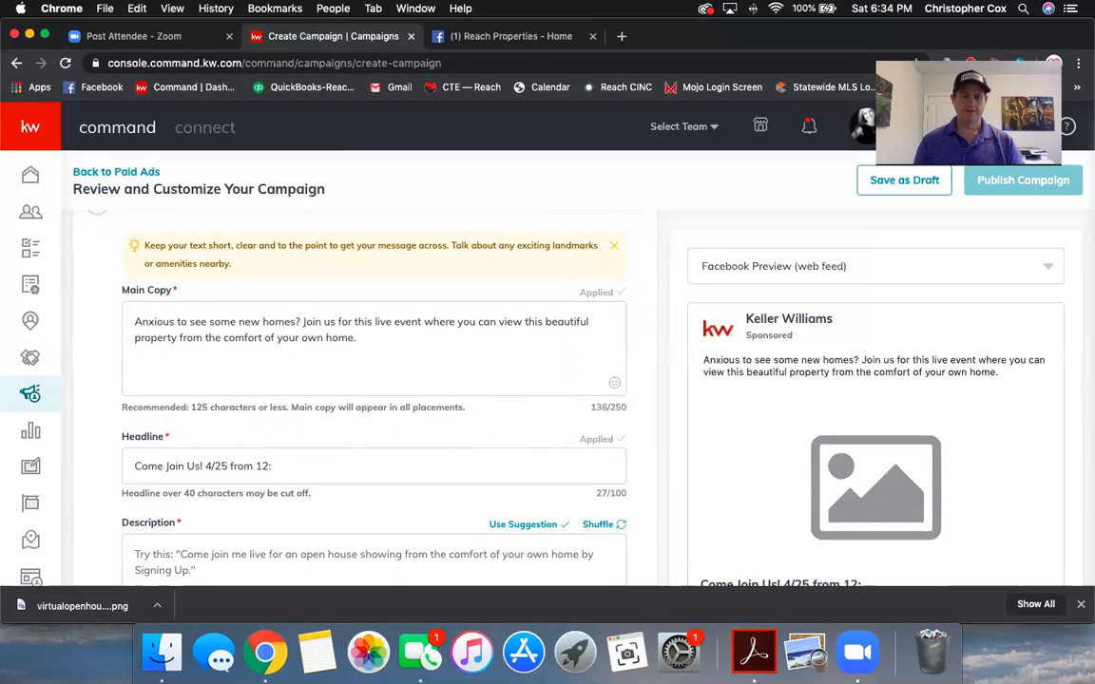
key("BackSpace")
key("BackSpace")
type("-12:")
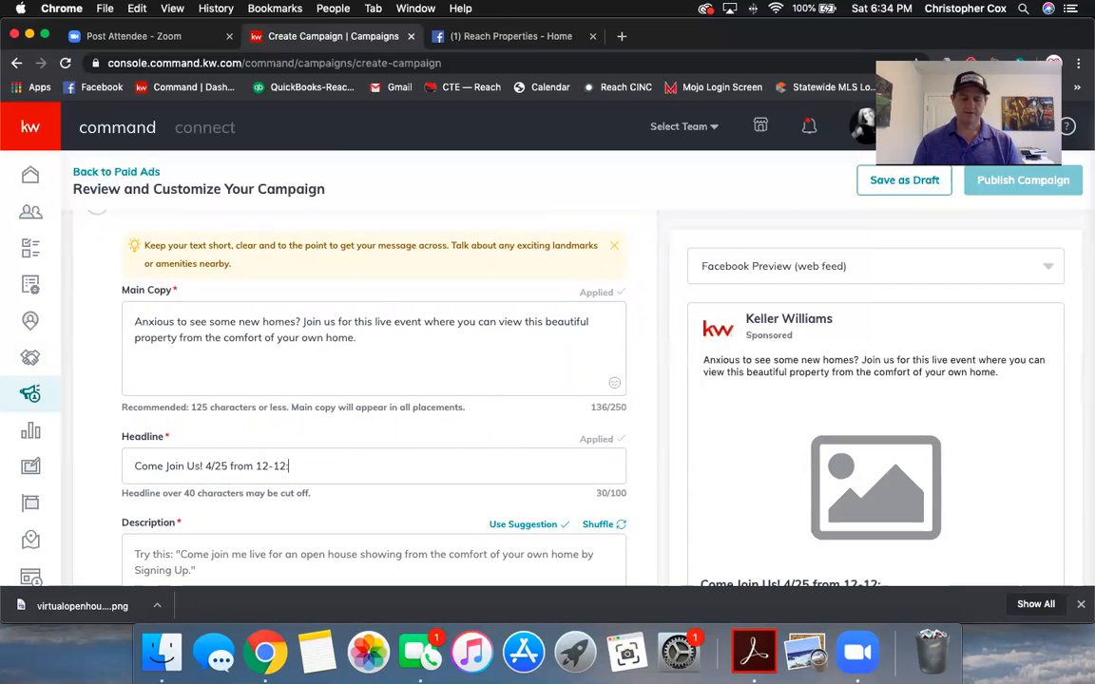
type("30pm")
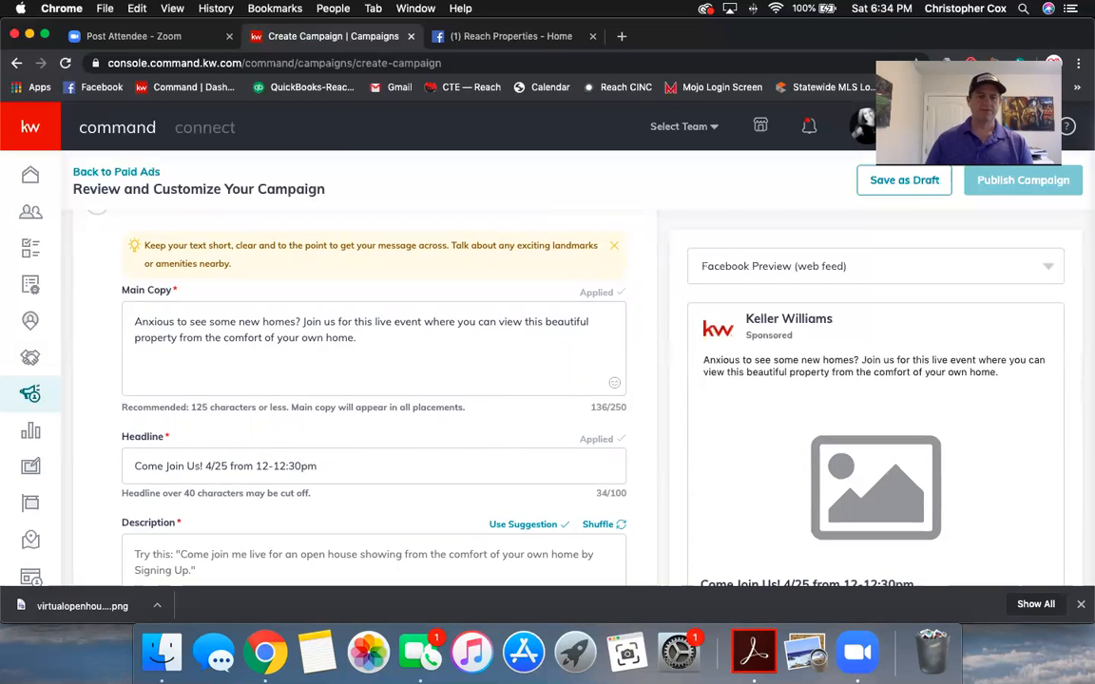
scroll(199, 459, "down", 3)
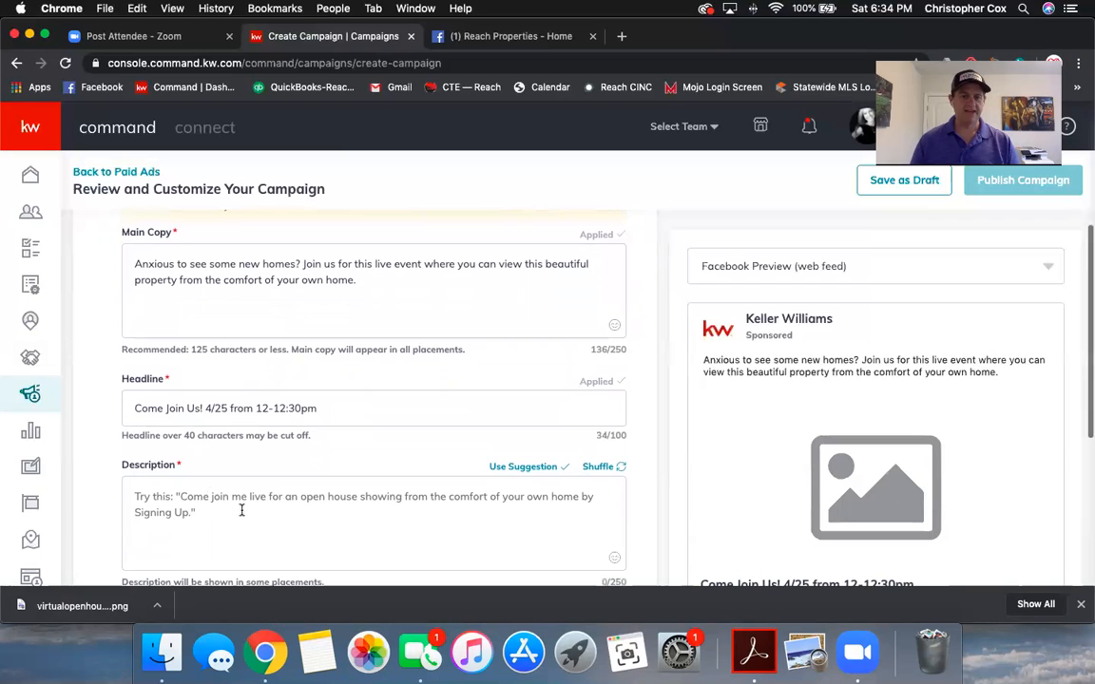
Step: Apply the suggested description 'Stream this event straight to your own home by clicking Sign Up.'
left_click(603, 469)
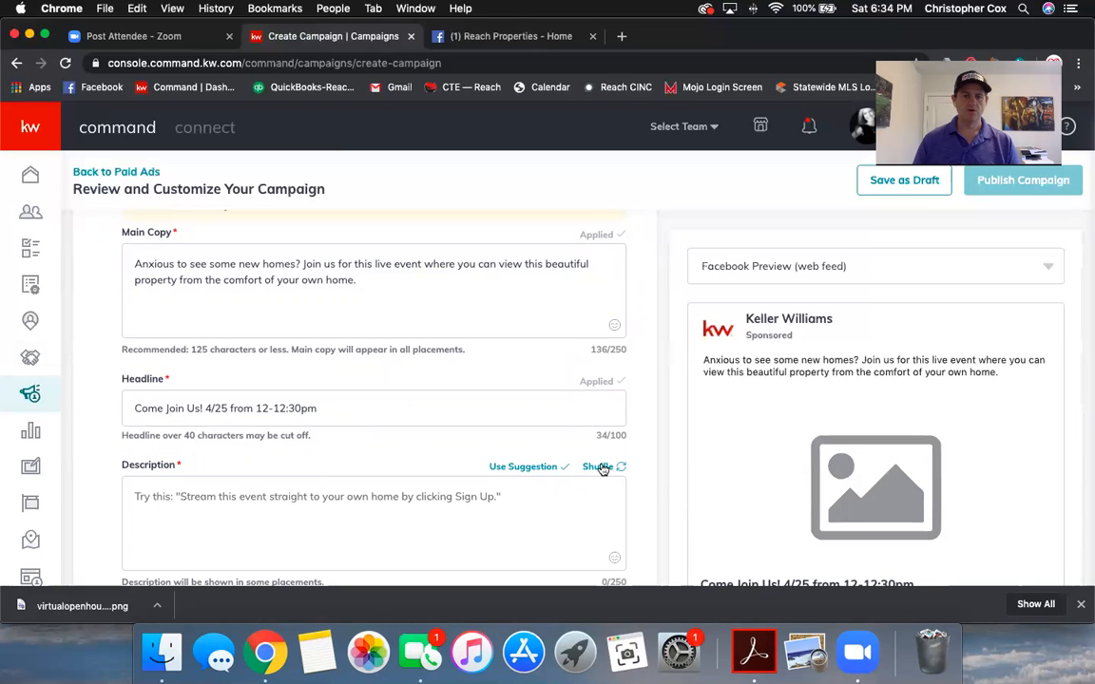
left_click(511, 470)
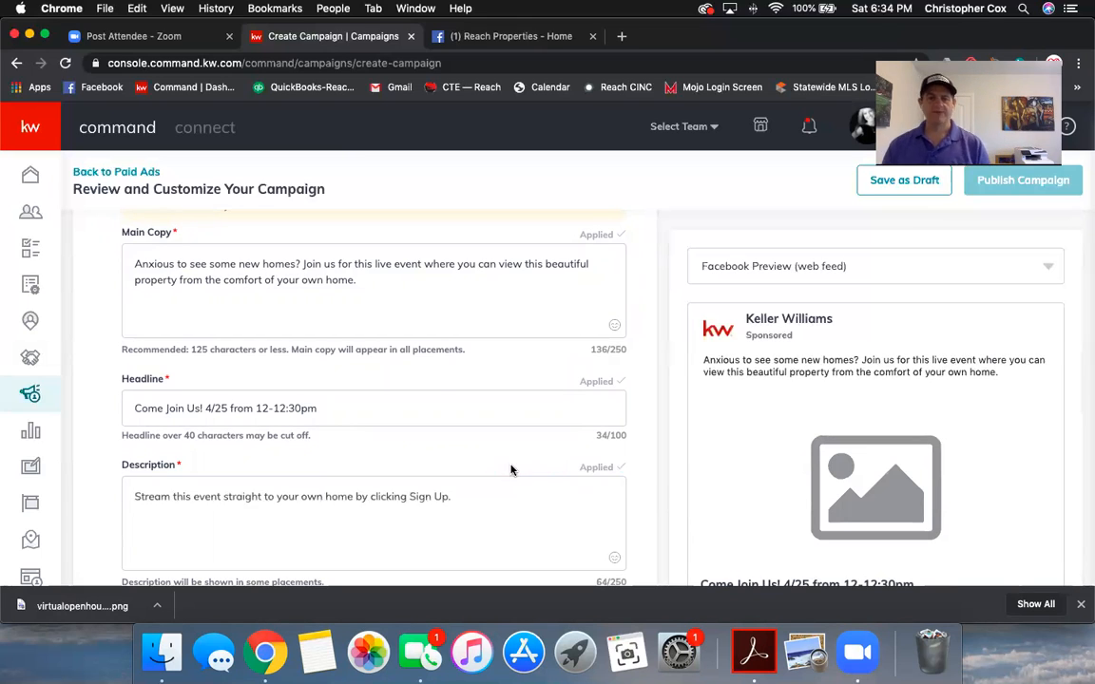
scroll(428, 479, "down", 2)
scroll(426, 480, "down", 2)
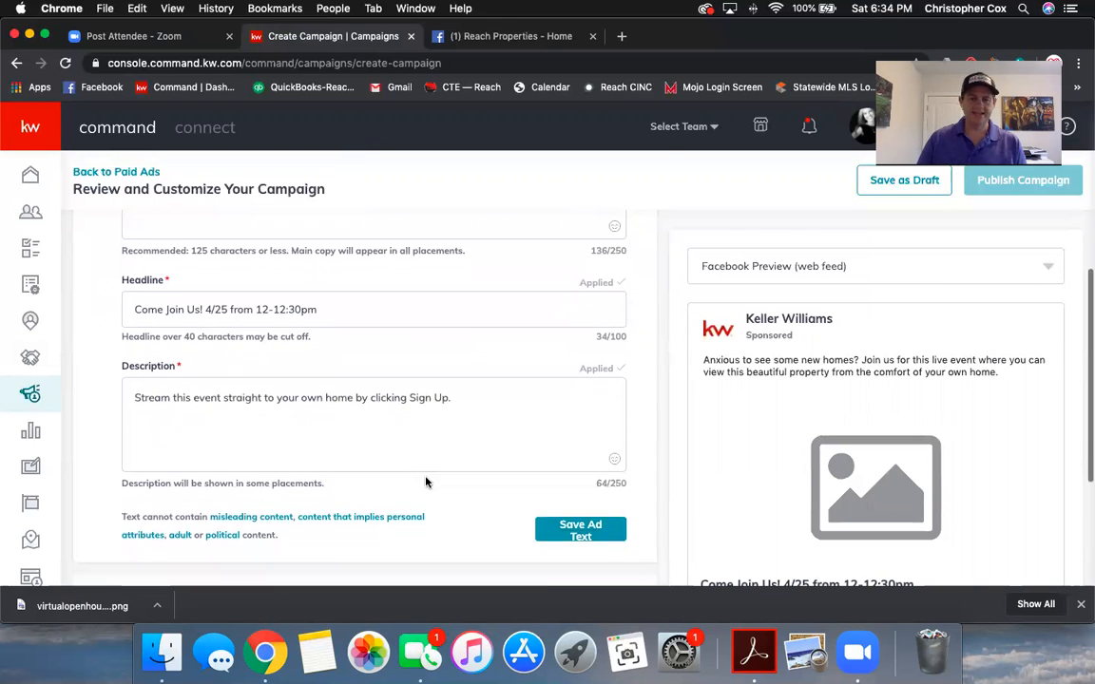
scroll(426, 481, "up", 1)
scroll(884, 463, "down", 5)
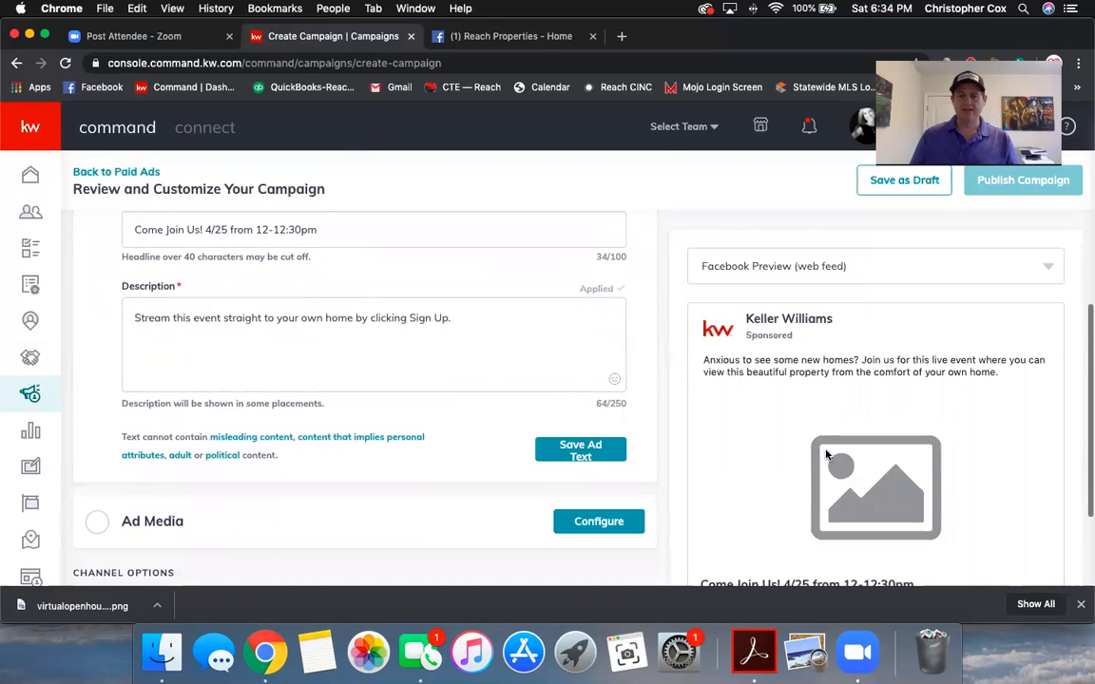
scroll(936, 465, "up", 3)
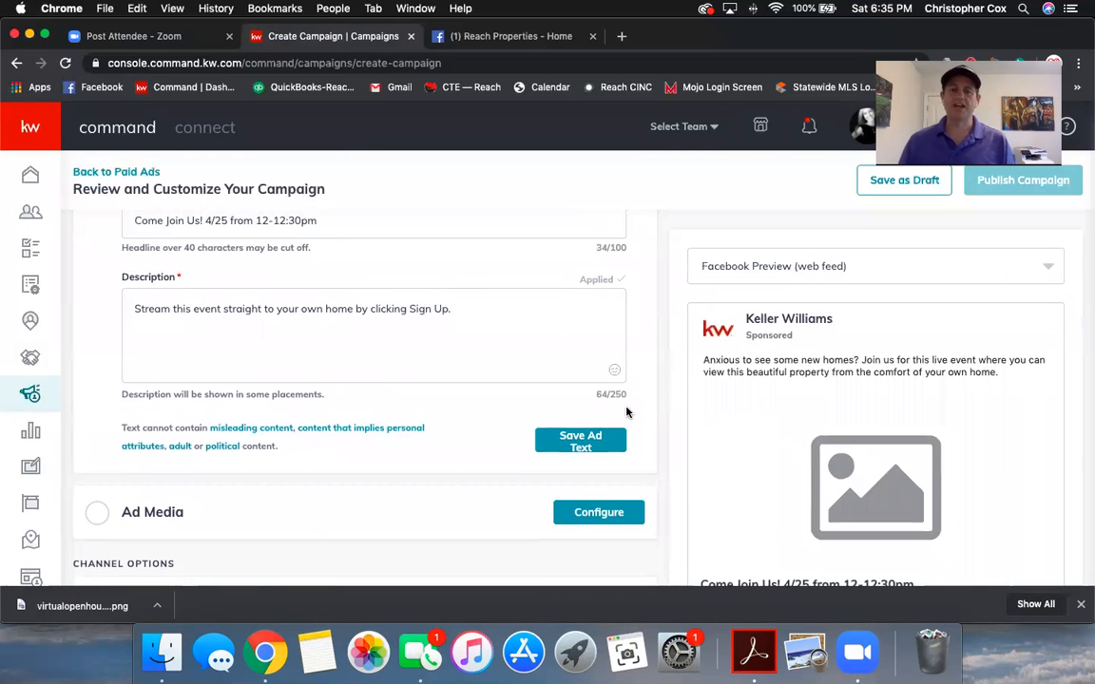
scroll(493, 384, "up", 3)
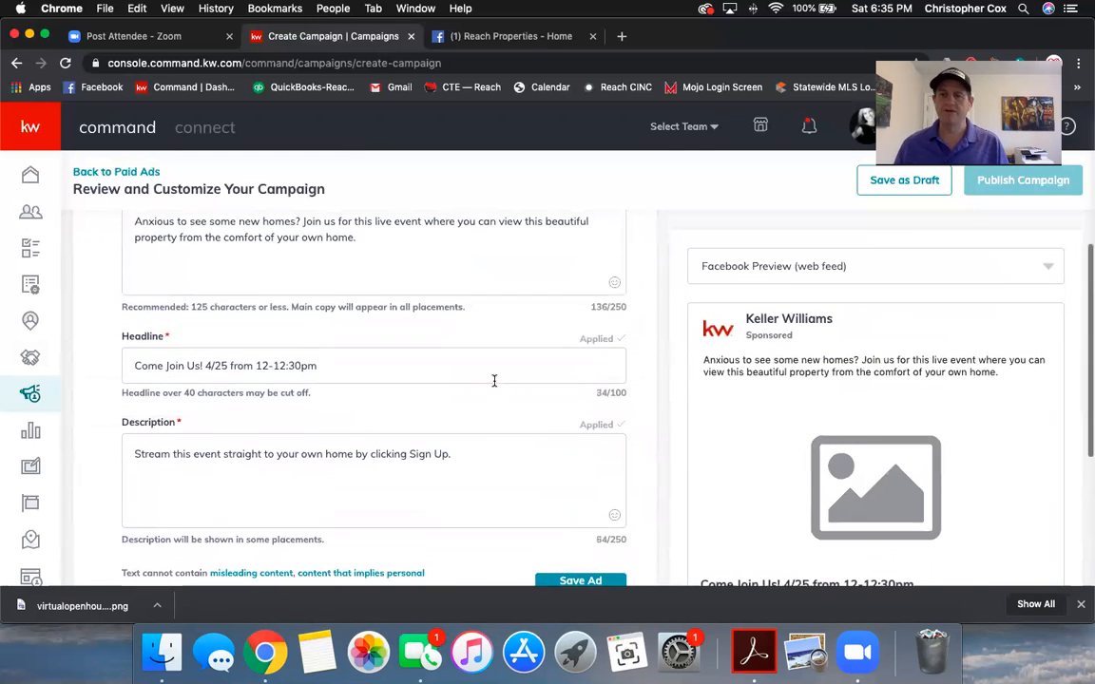
scroll(494, 380, "down", 4)
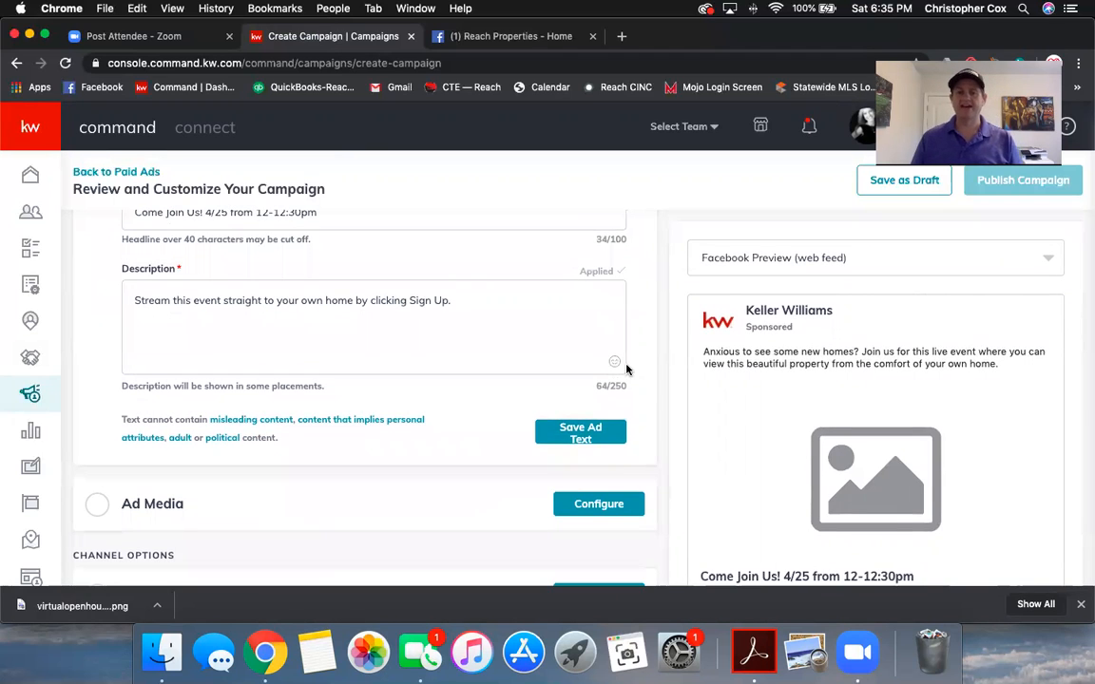
Step: Save the ad text and open the Ad Media configuration
left_click(587, 435)
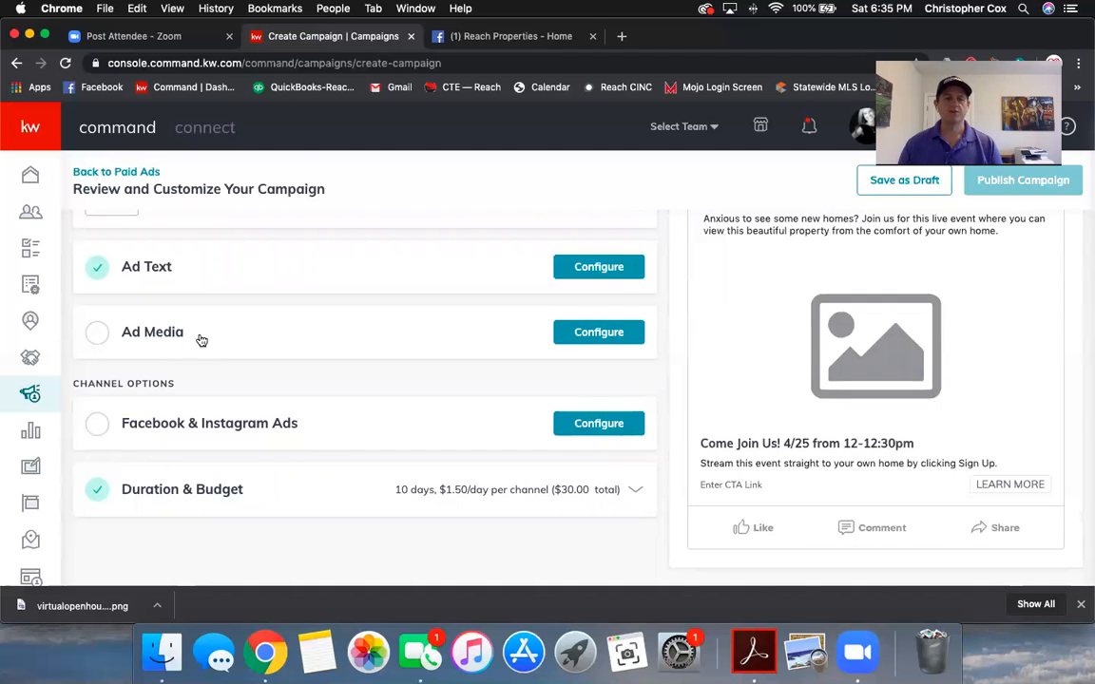
left_click(586, 336)
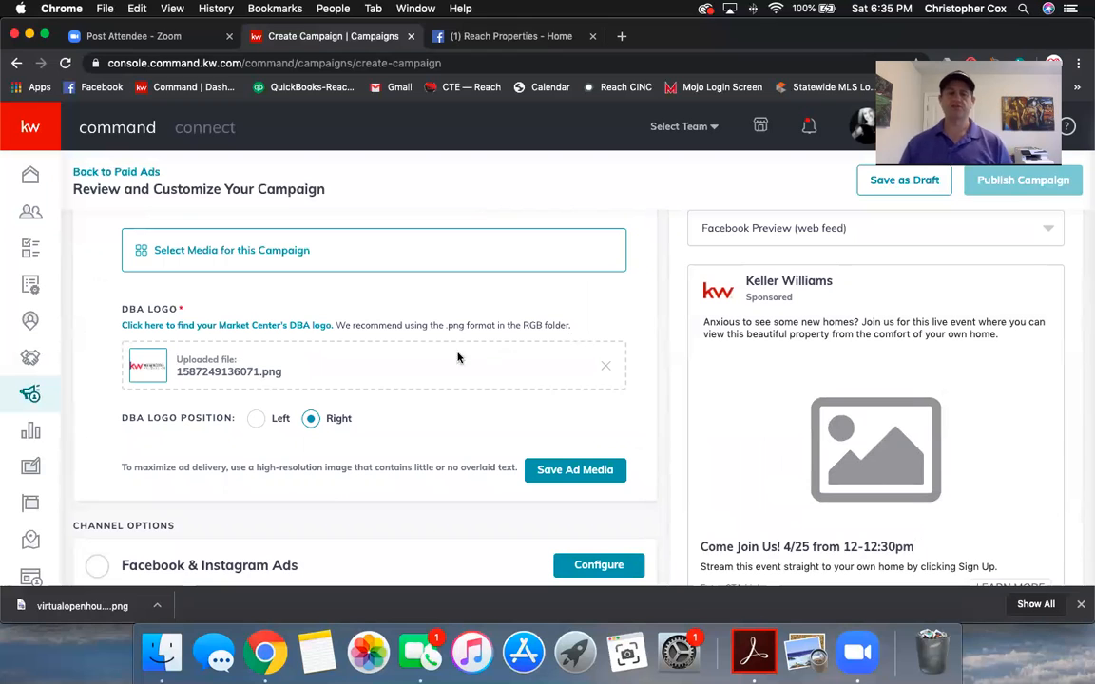
scroll(359, 357, "up", 3)
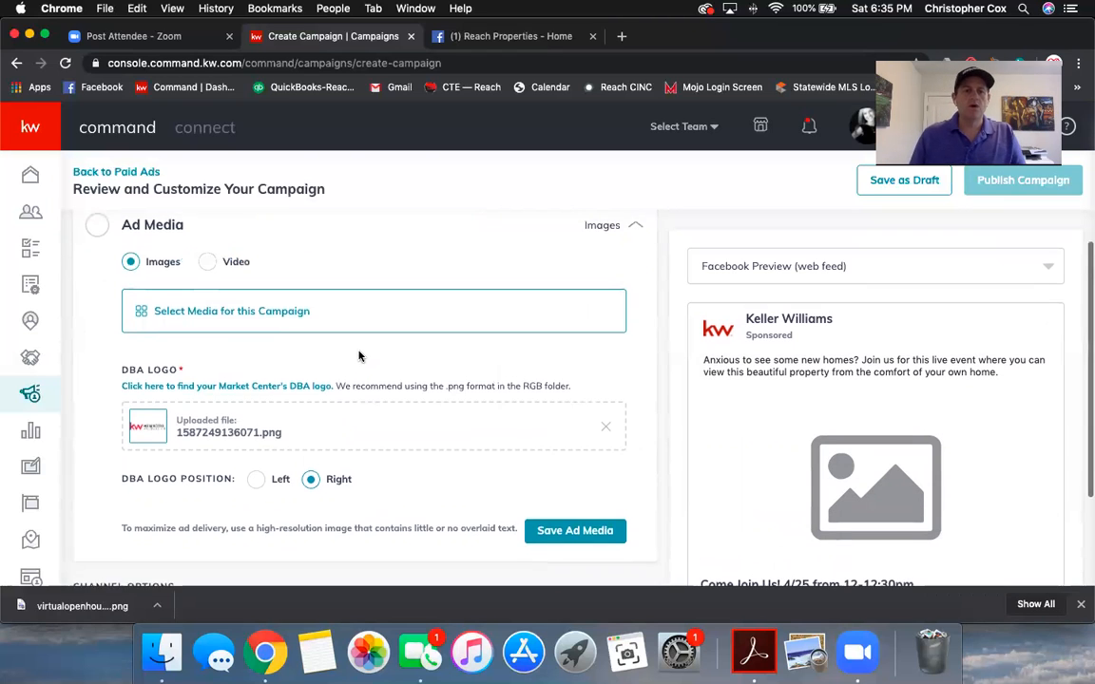
Step: Open Select Media, go to Add Images, and browse the Design Library
left_click(195, 344)
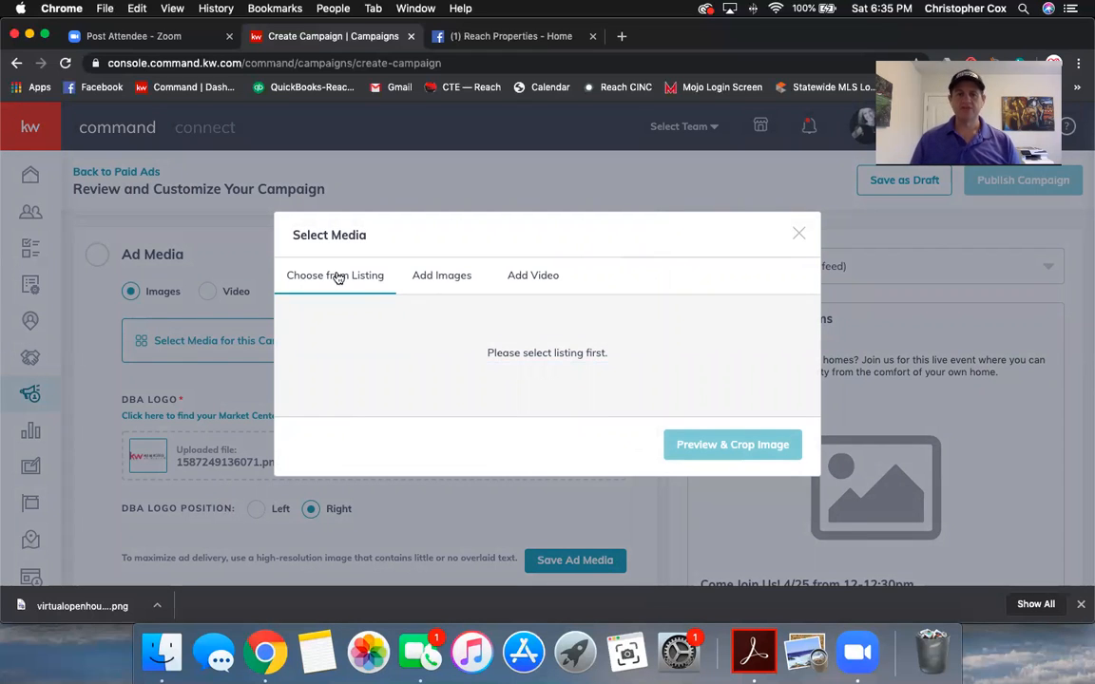
left_click(433, 278)
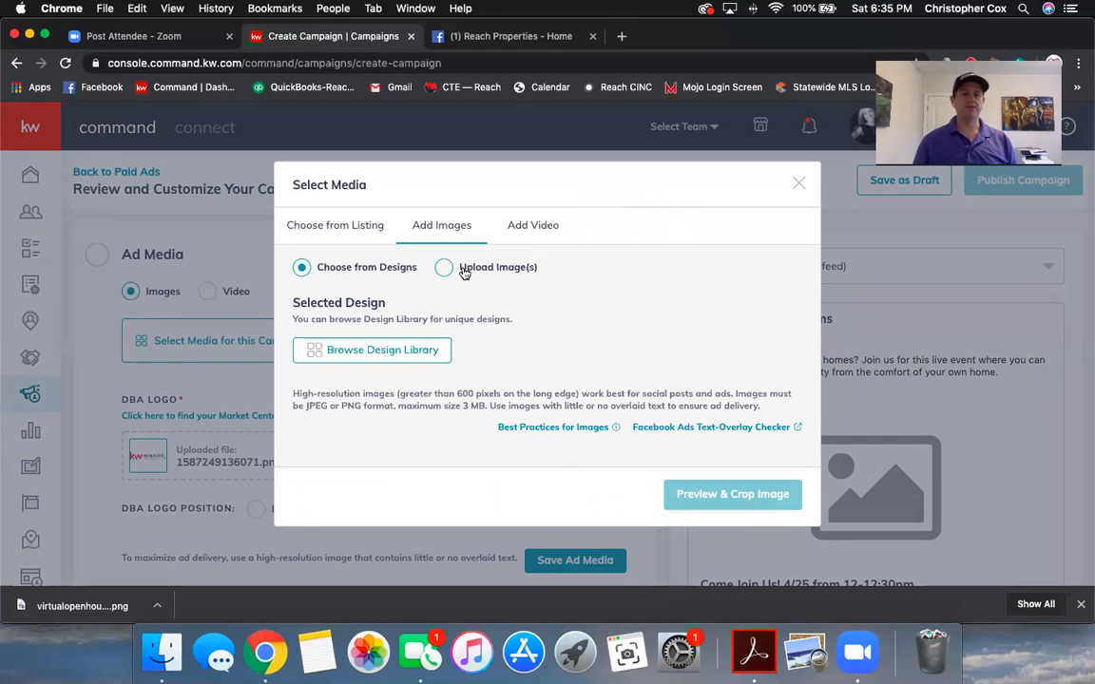
left_click(376, 352)
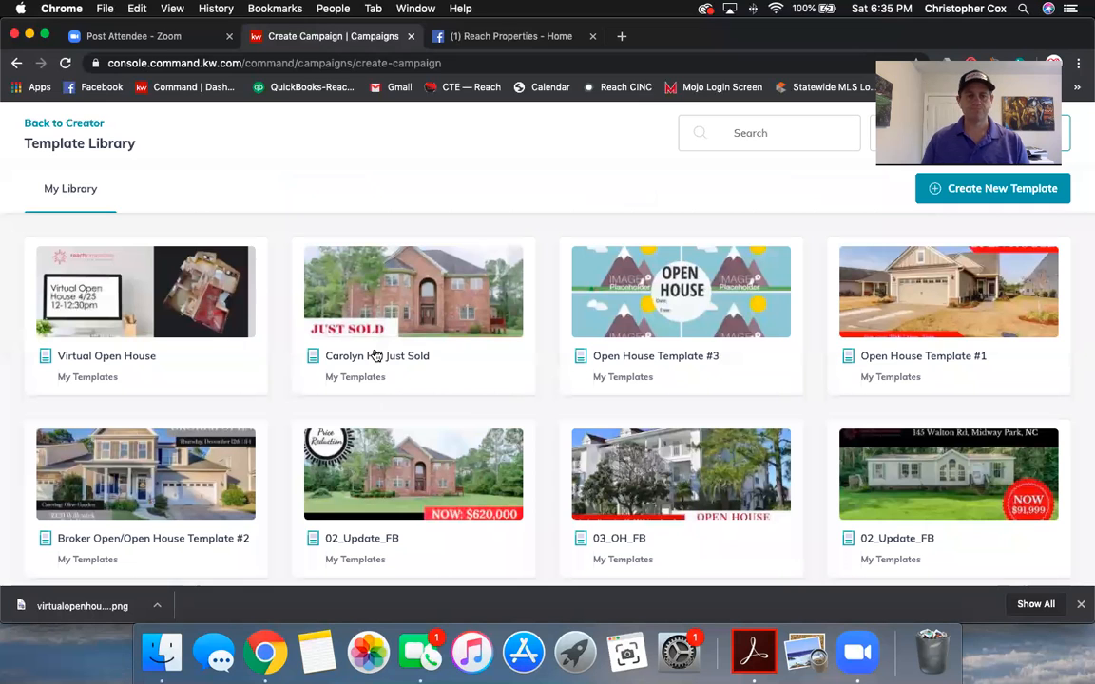
Step: Pick the Virtual Open House design, preview its crop, then reopen Select Media for this Campaign
left_click(125, 327)
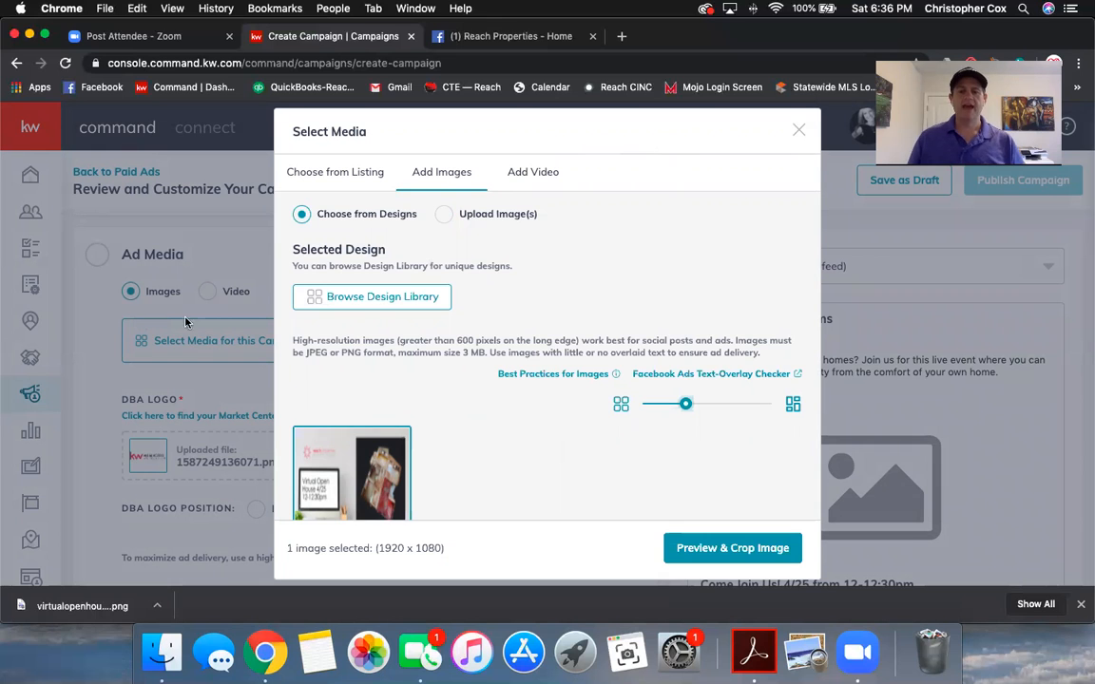
left_click(736, 551)
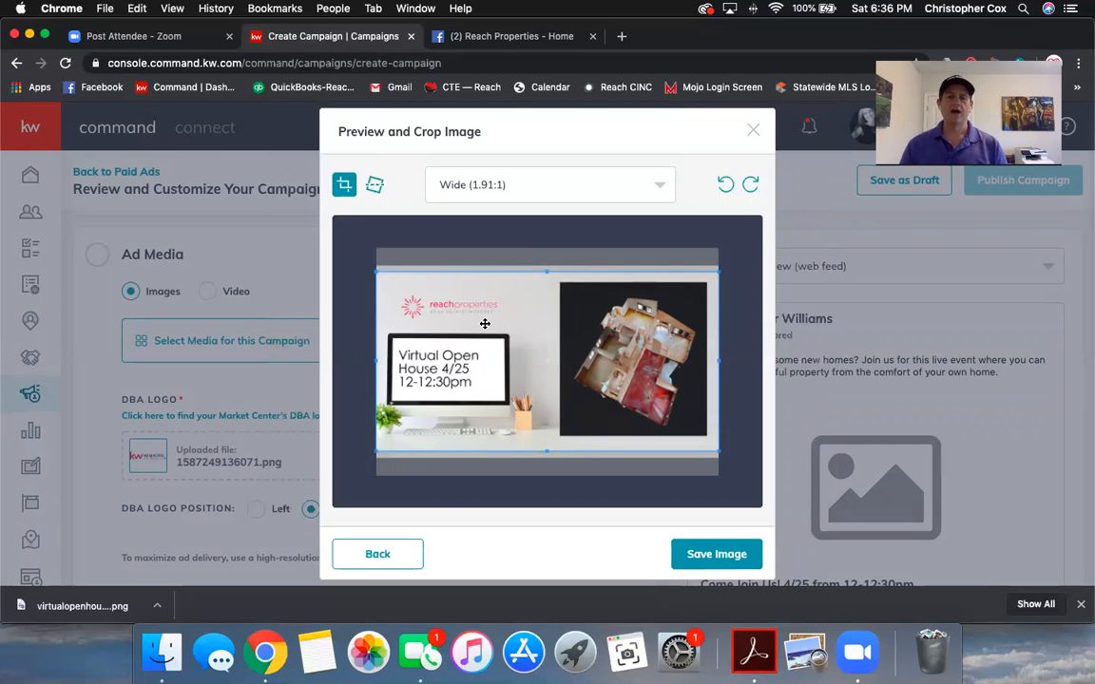
left_click(753, 132)
left_click(245, 343)
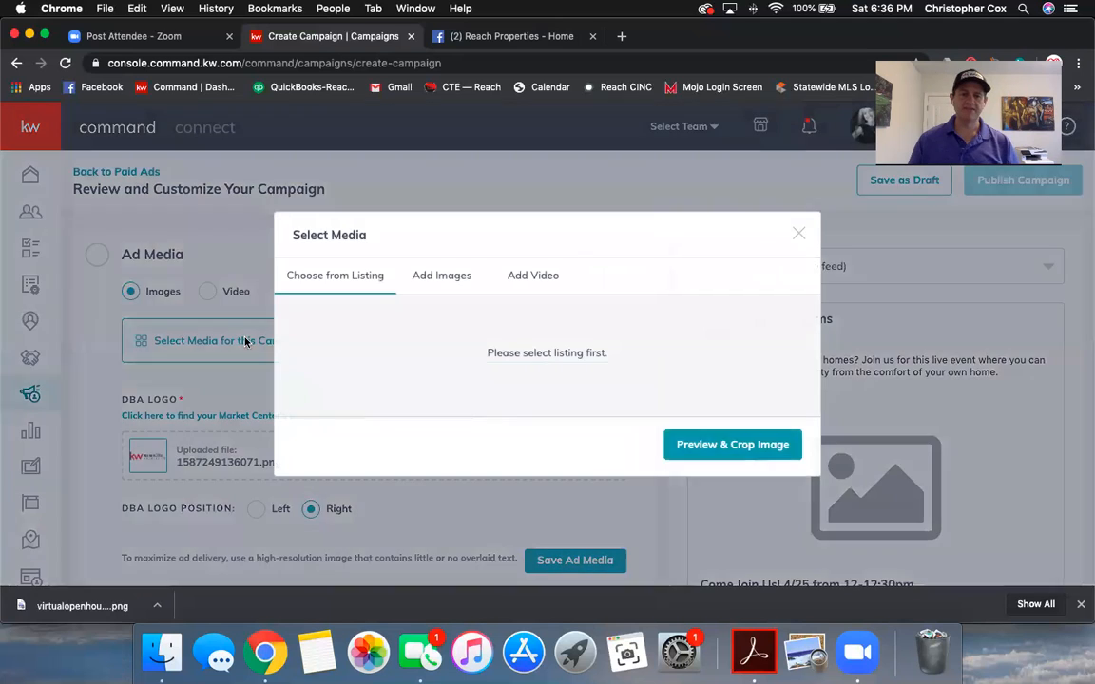
Step: From Add Images, open the Facebook Ads Text-Overlay Checker in a new tab
left_click(441, 275)
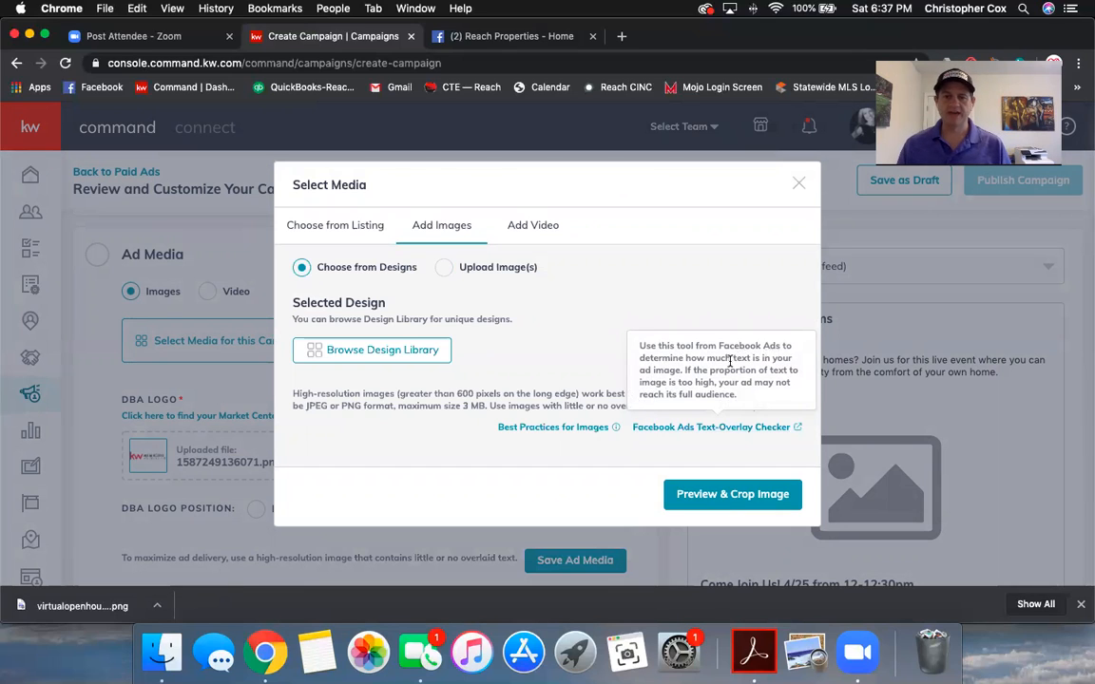
left_click(722, 429)
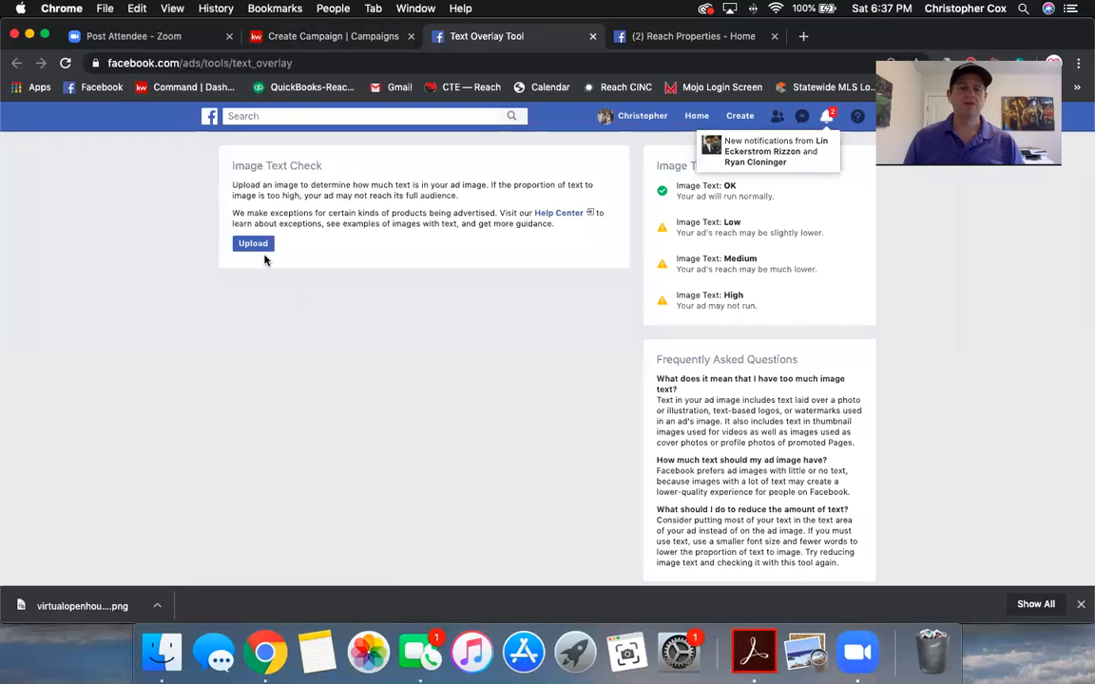
Step: Upload the top screenshot to the Text Overlay Tool and confirm it reads Image Text: OK
left_click(253, 245)
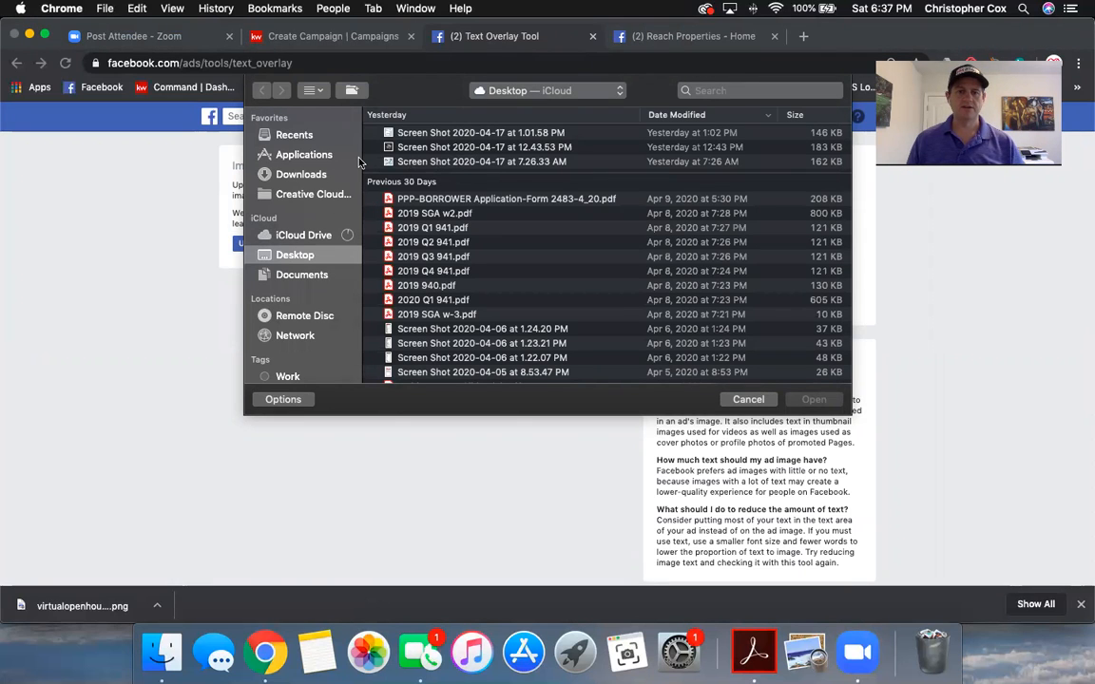
double_click(430, 134)
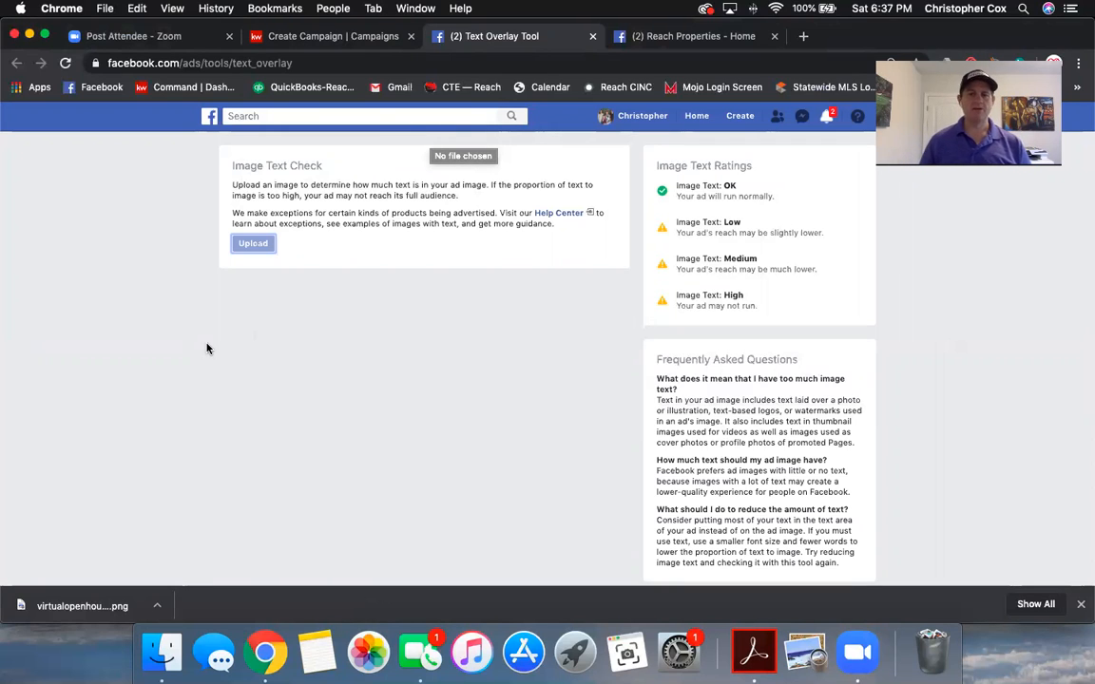
scroll(325, 398, "down", 3)
scroll(325, 398, "up", 3)
scroll(323, 402, "down", 2)
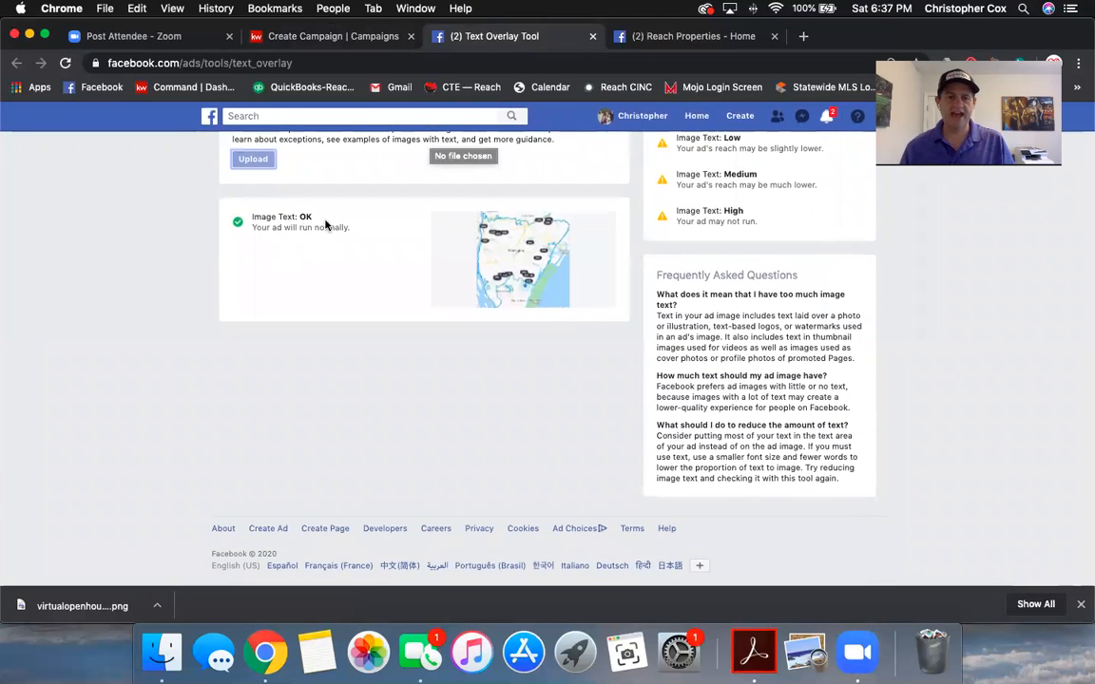
scroll(677, 274, "up", 2)
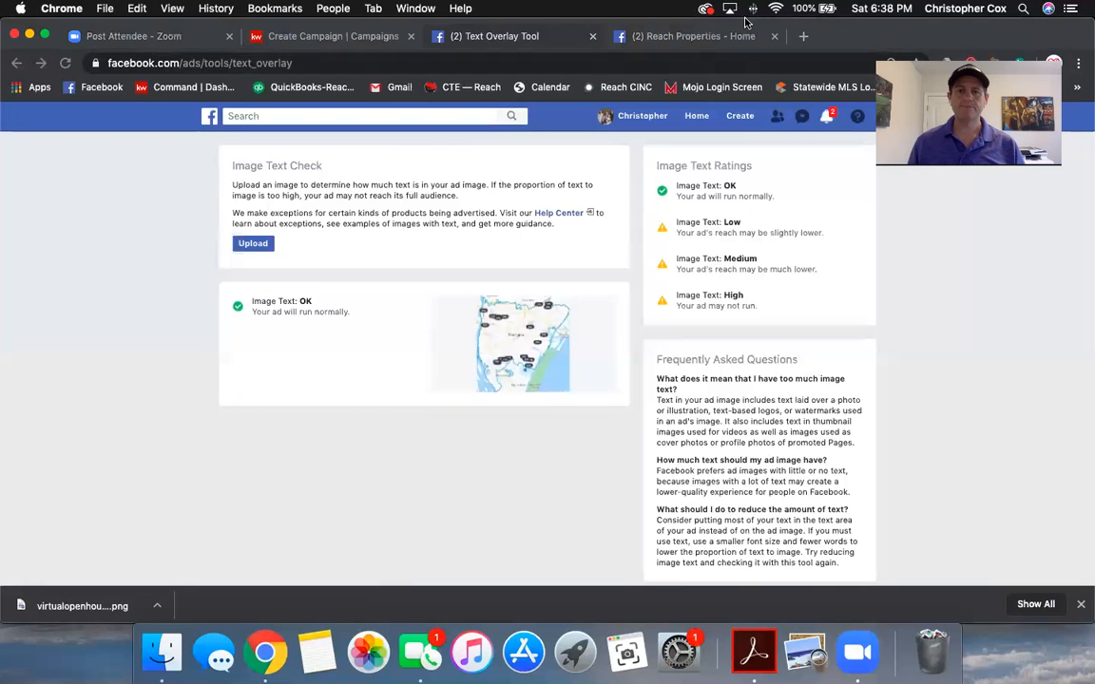
Step: Choose the Virtual Open House 4/25 library design as the ad image, crop it 1.91:1, and save
left_click(592, 36)
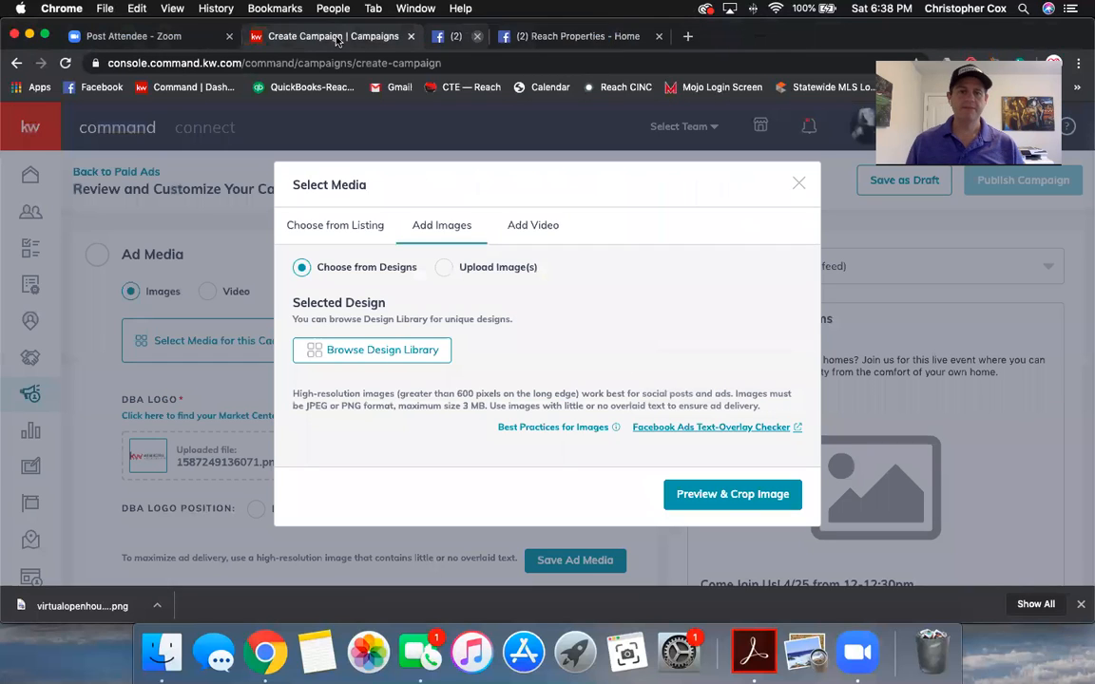
left_click(397, 351)
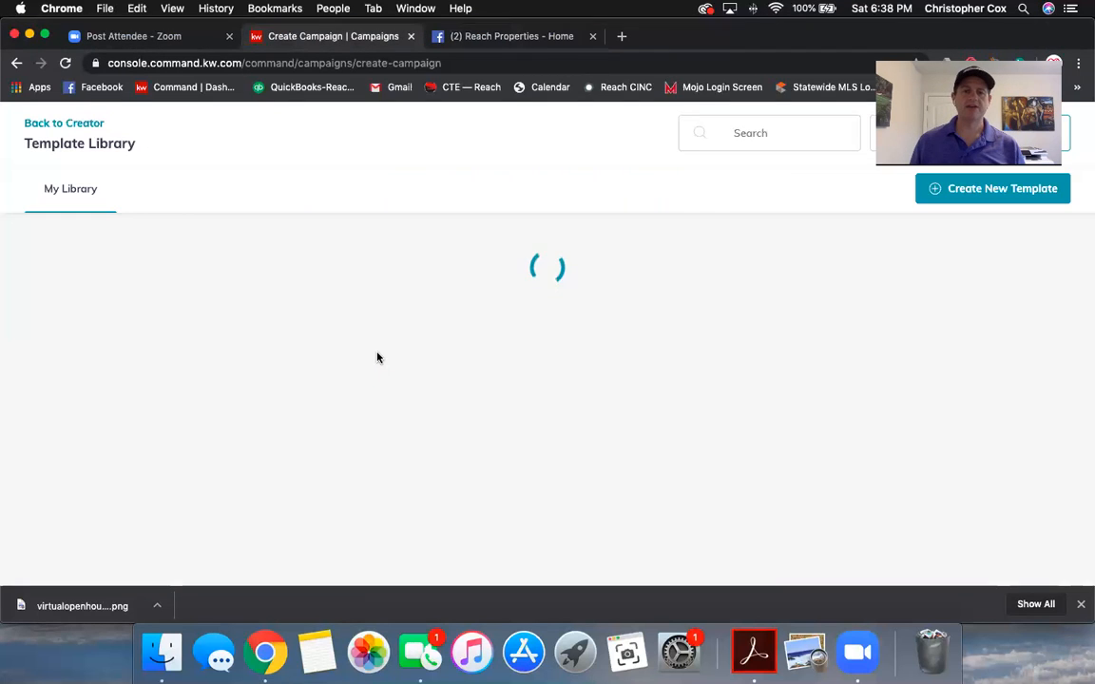
left_click(158, 308)
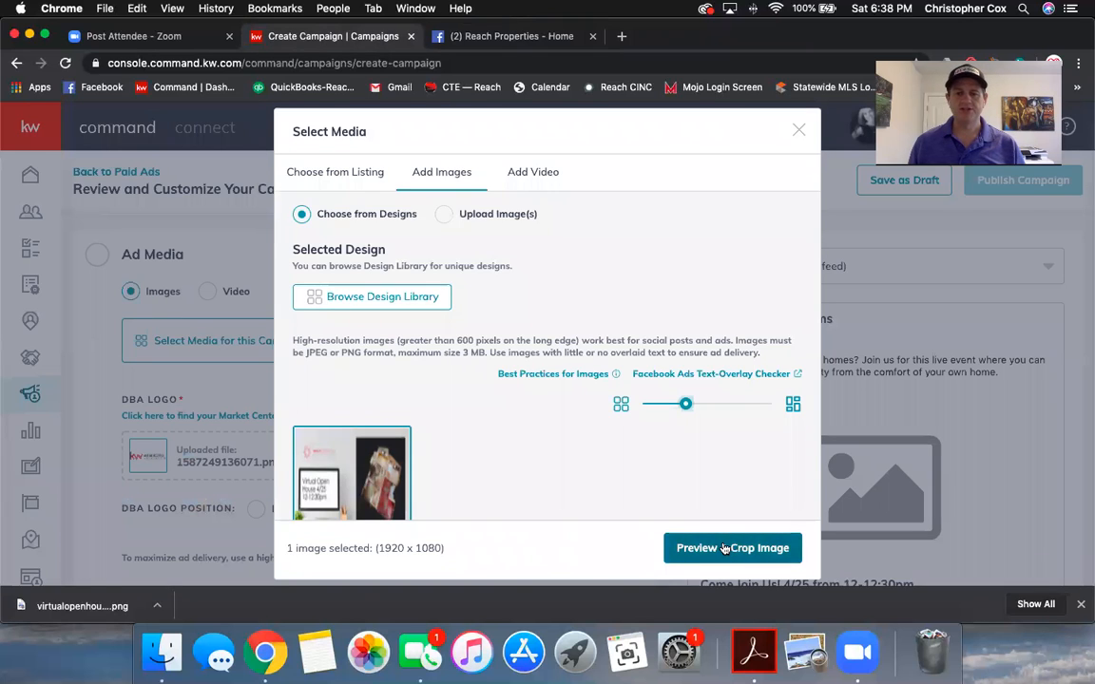
left_click(724, 549)
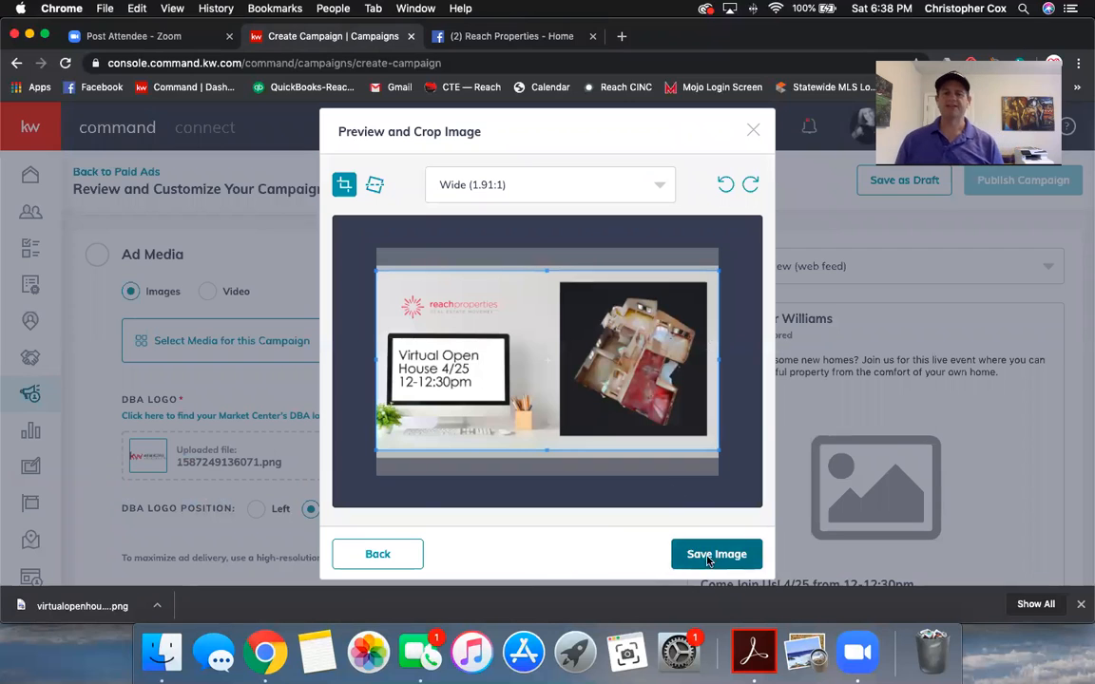
left_click(708, 555)
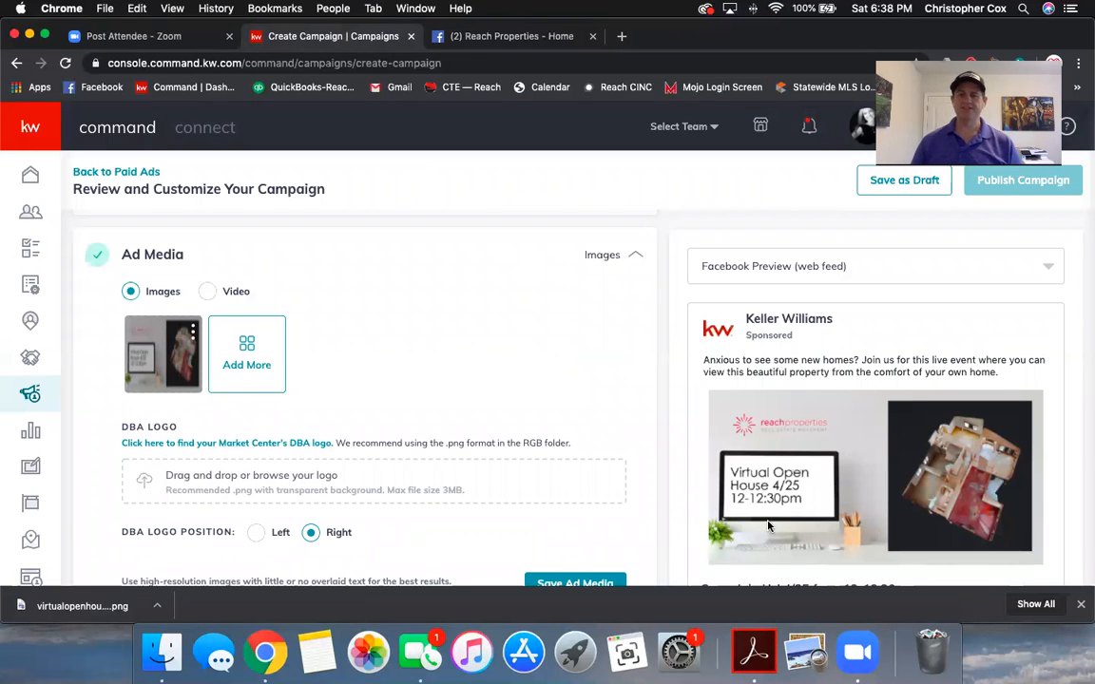
scroll(803, 423, "down", 3)
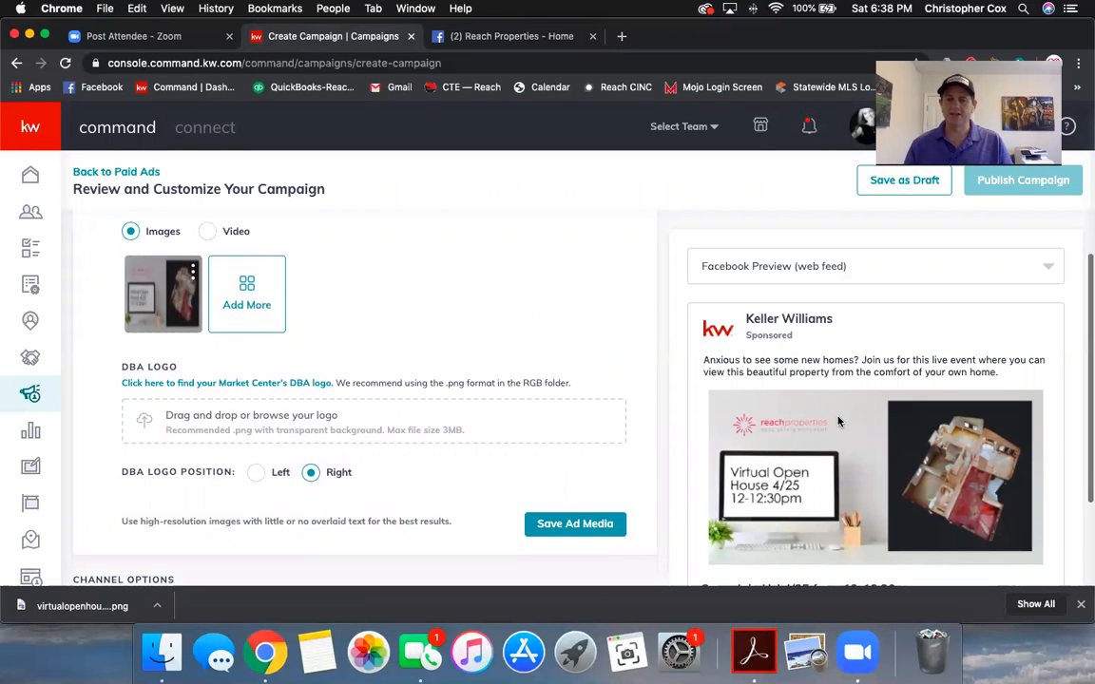
scroll(839, 422, "down", 2)
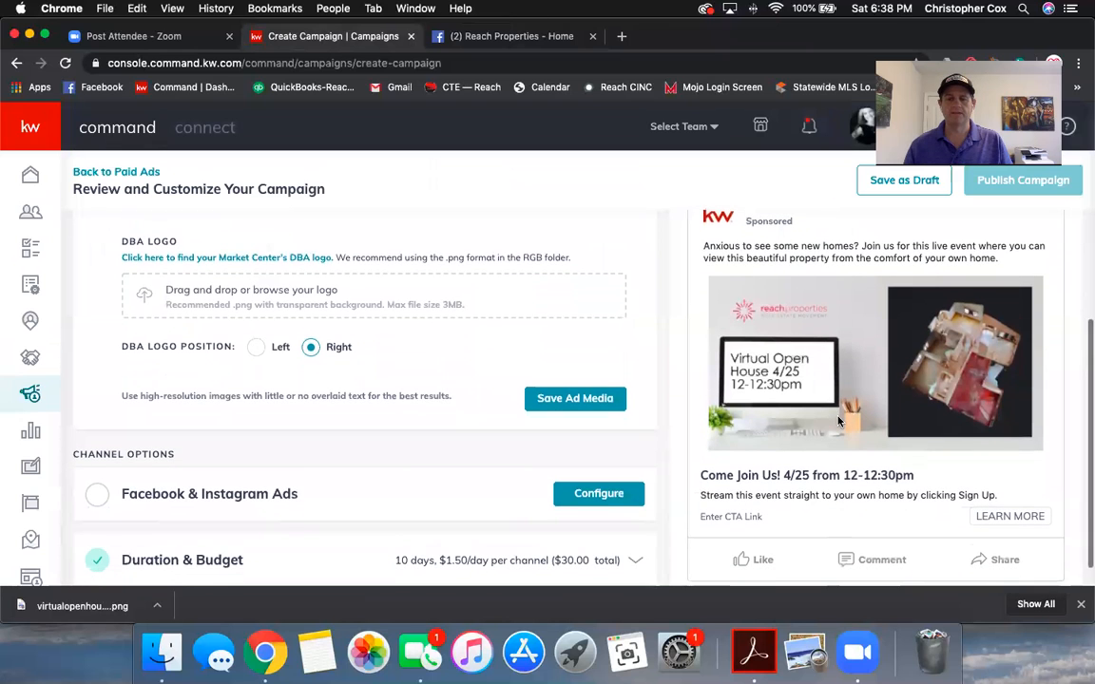
scroll(838, 422, "down", 1)
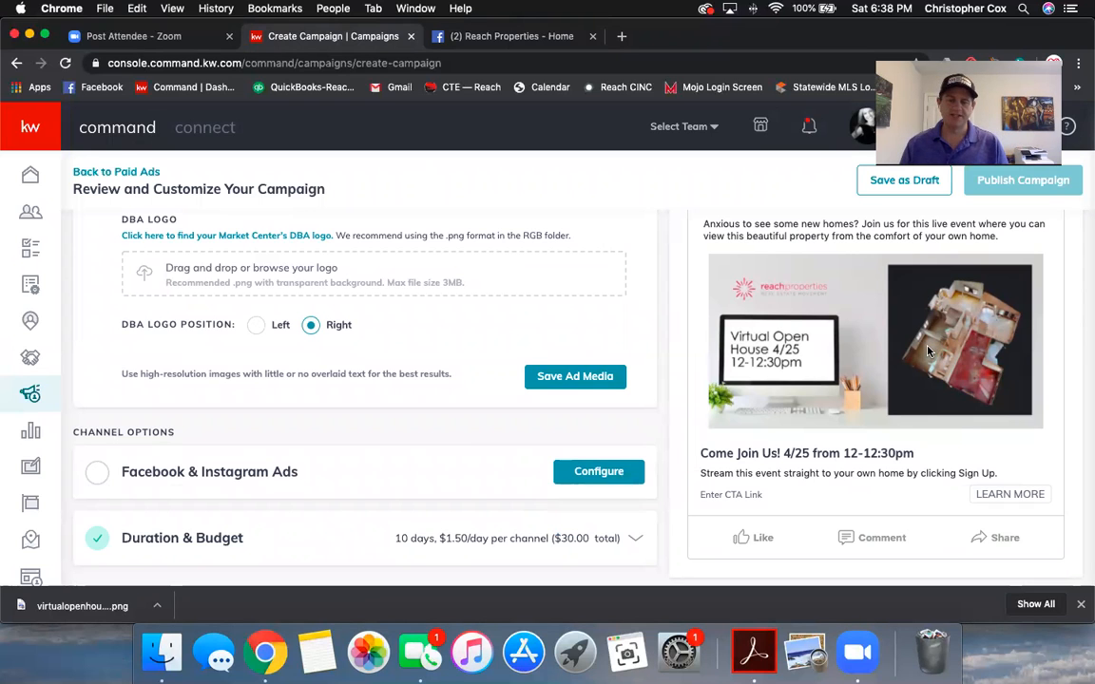
scroll(476, 440, "up", 10)
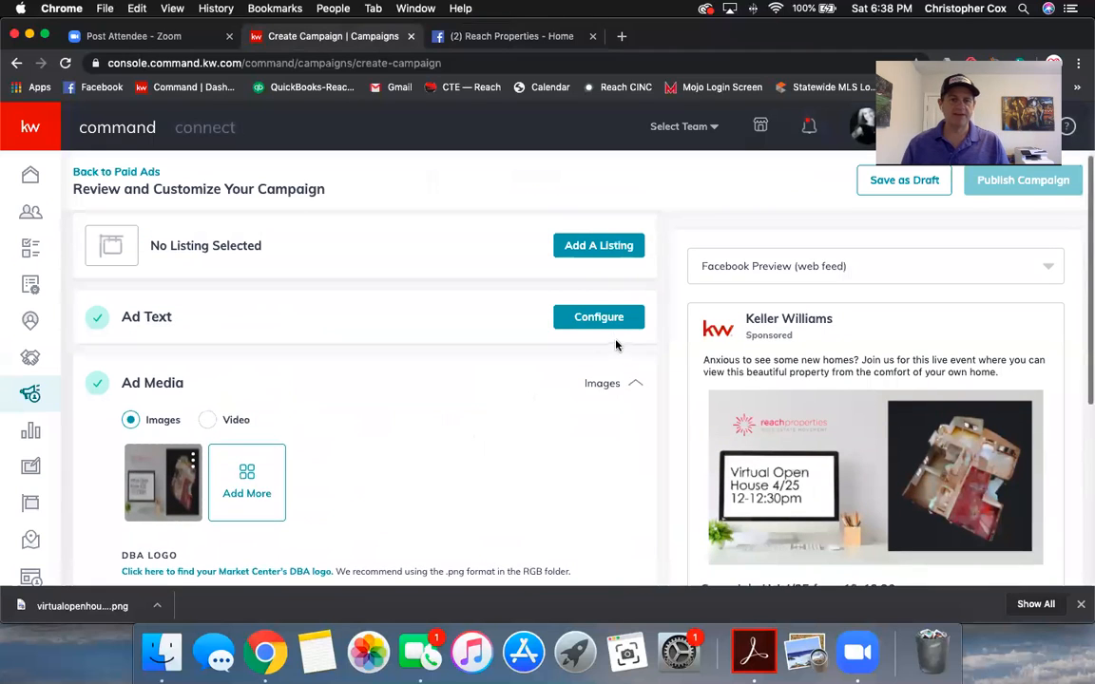
Step: Add the property's street address and 'Hampstead, NC' after 'Stream this event' and save the ad text
left_click(603, 322)
scroll(455, 436, "down", 3)
scroll(454, 436, "down", 2)
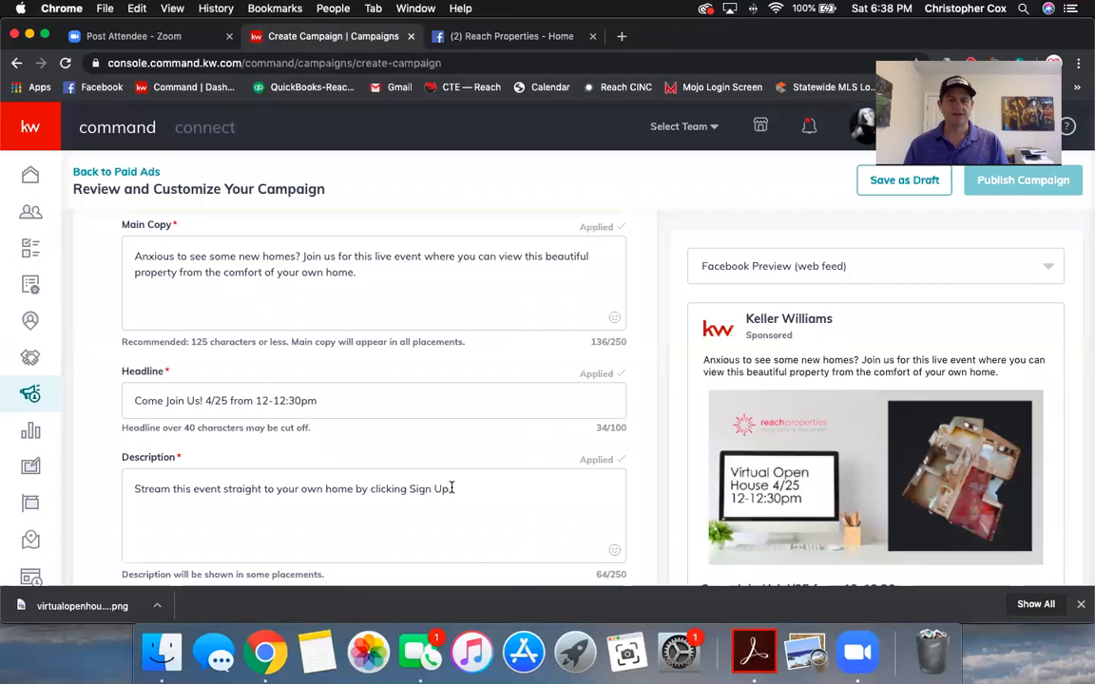
left_click(218, 490)
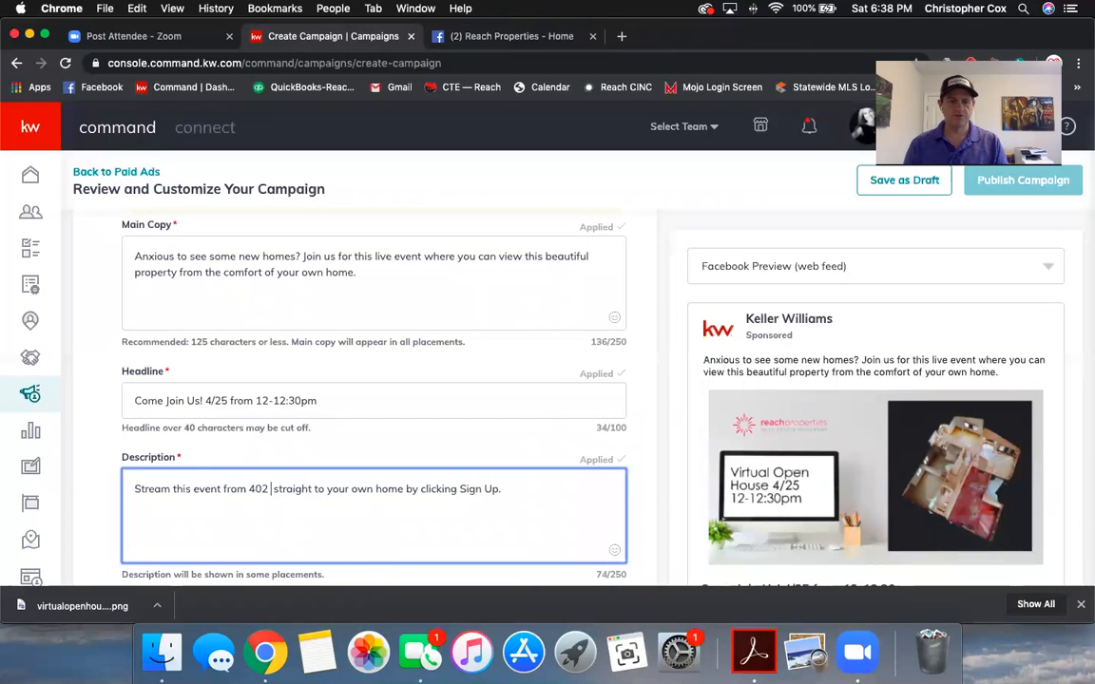
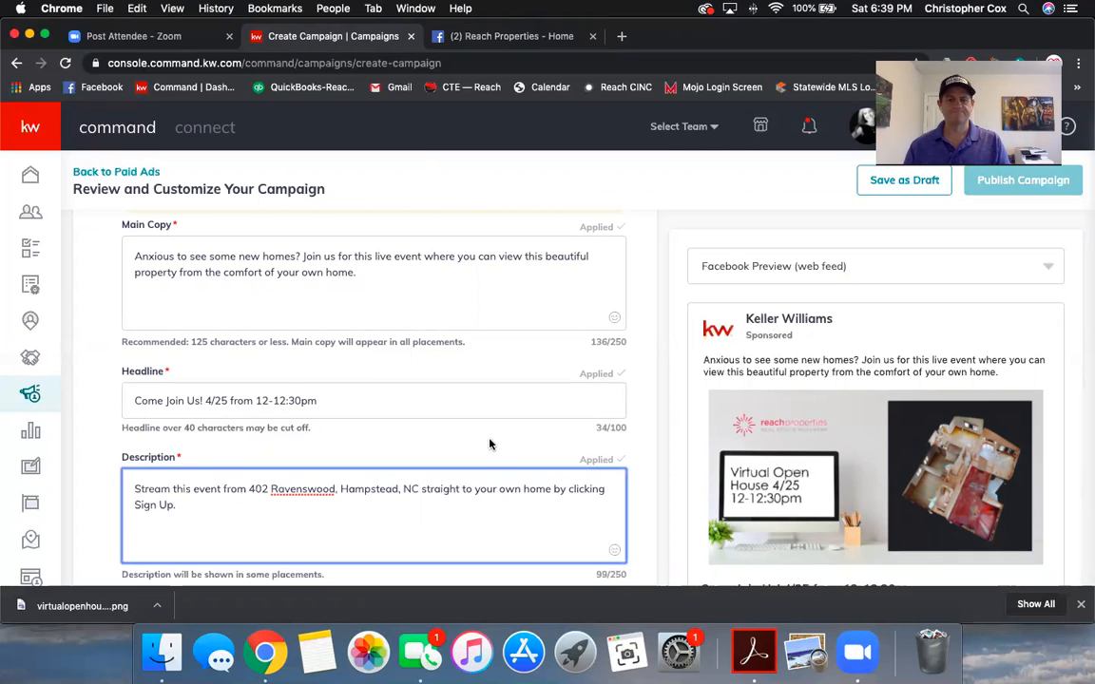
scroll(488, 442, "down", 3)
left_click(577, 368)
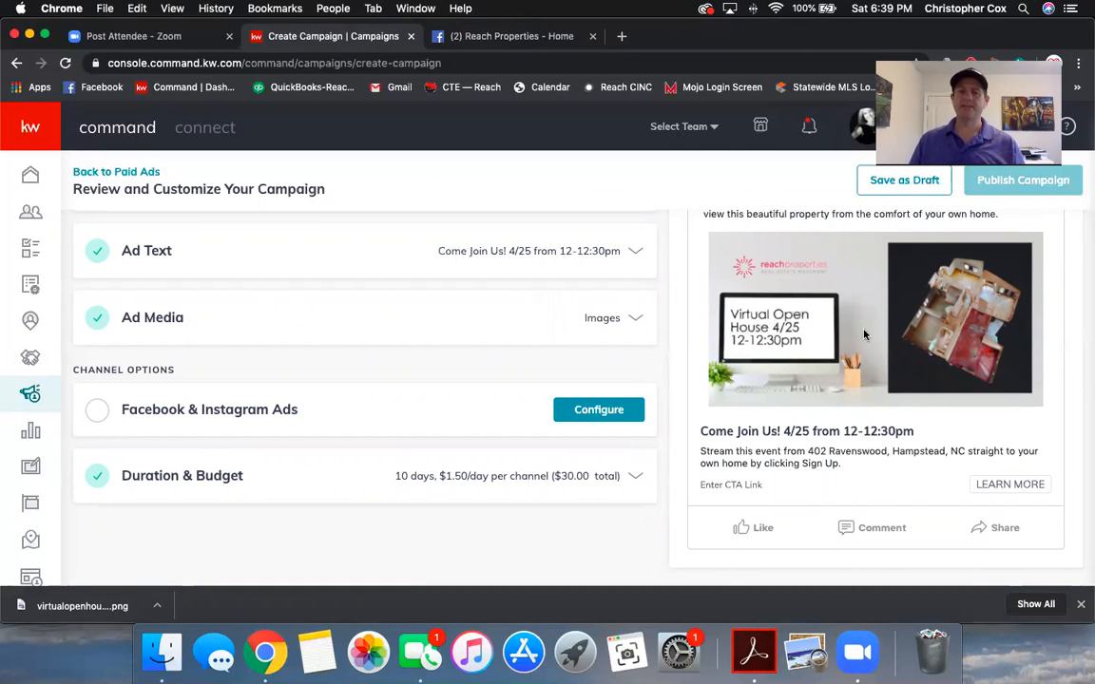
Step: In Facebook & Instagram Ads settings, choose Reach Properties from the Page dropdown
left_click(567, 413)
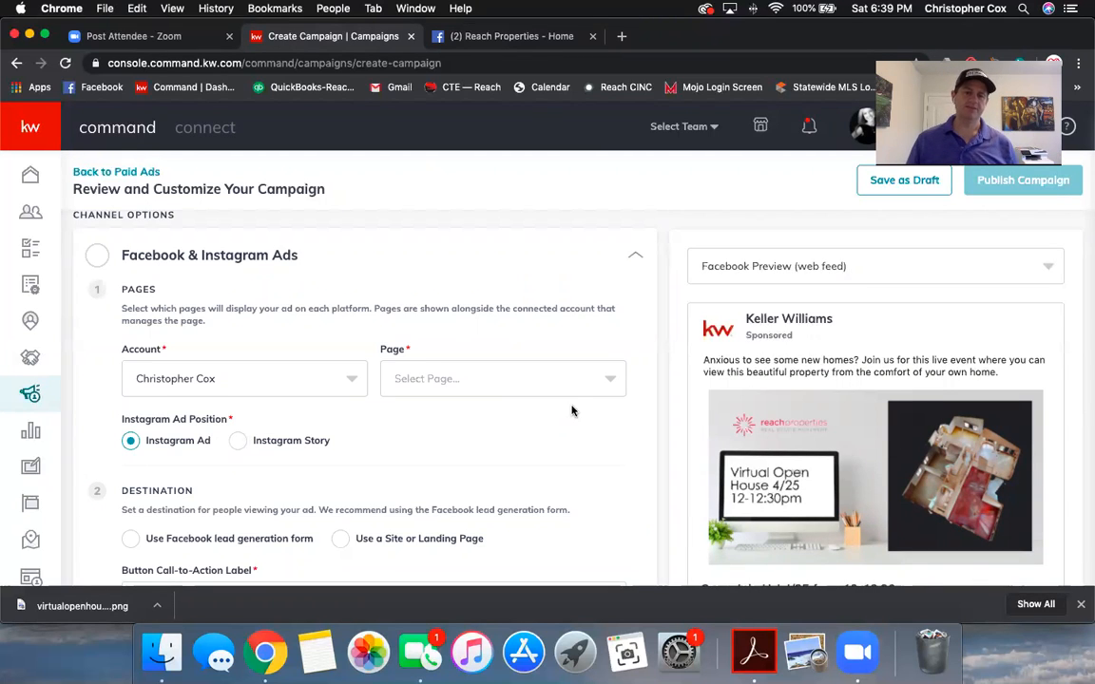
left_click(520, 388)
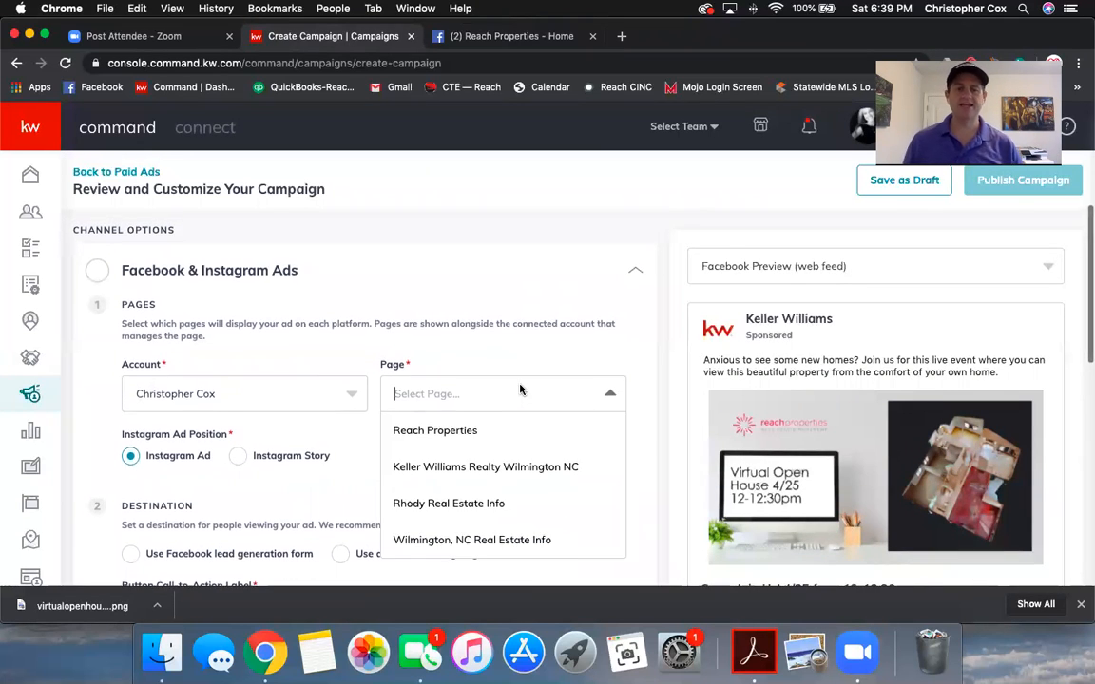
left_click(451, 439)
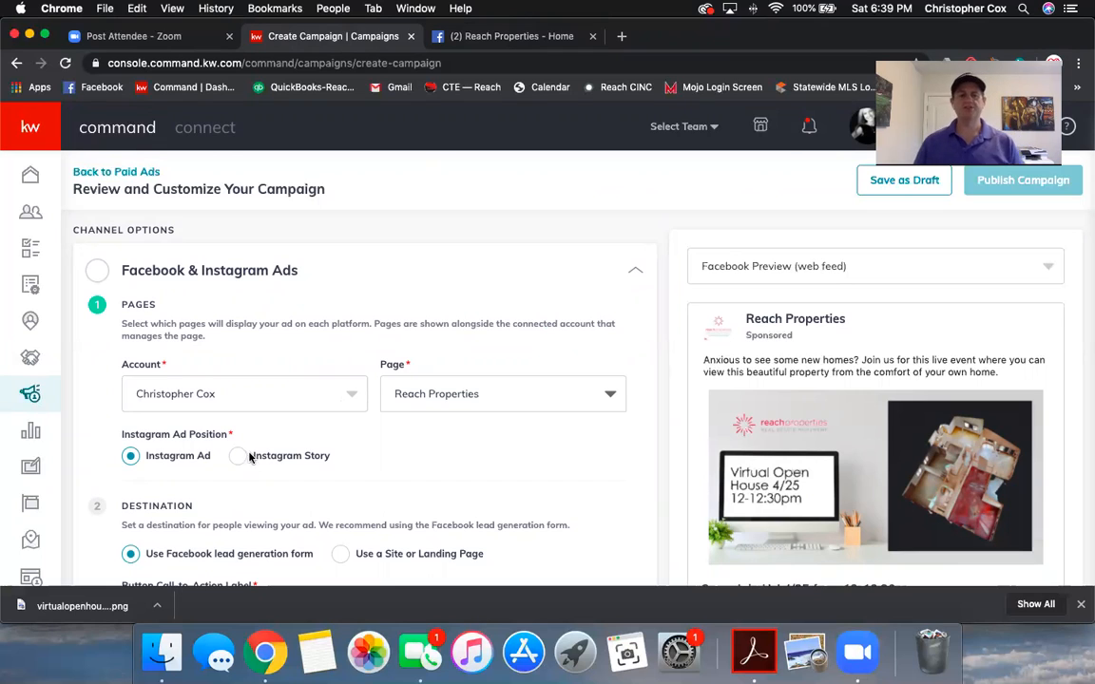
scroll(175, 466, "up", 1)
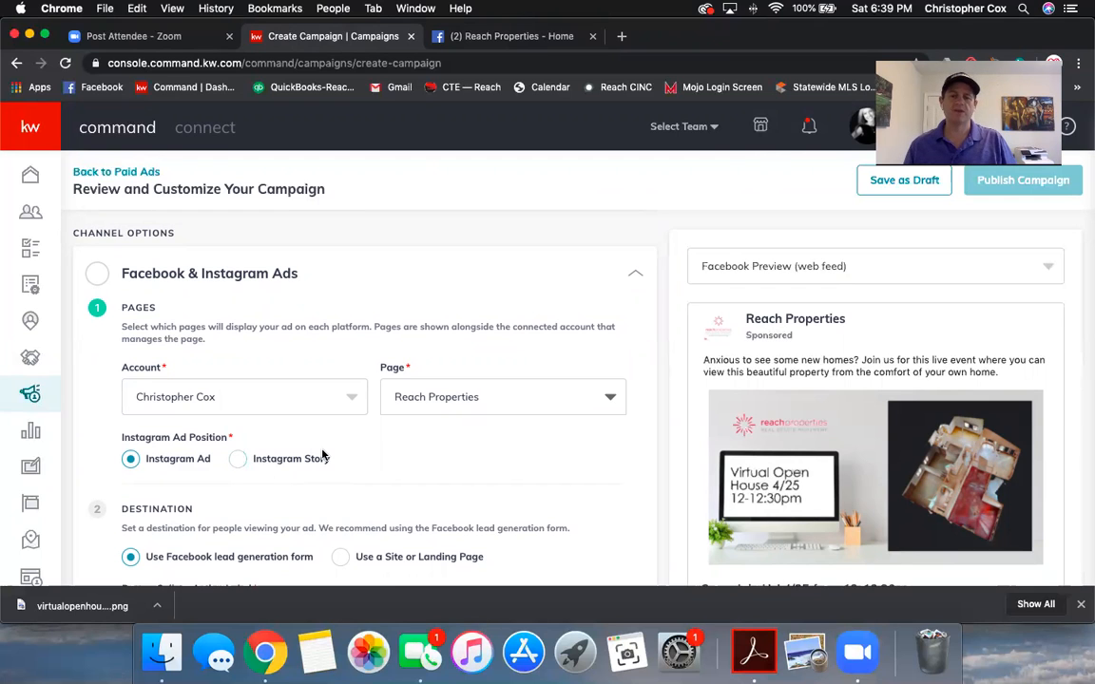
scroll(322, 454, "down", 3)
scroll(288, 419, "up", 1)
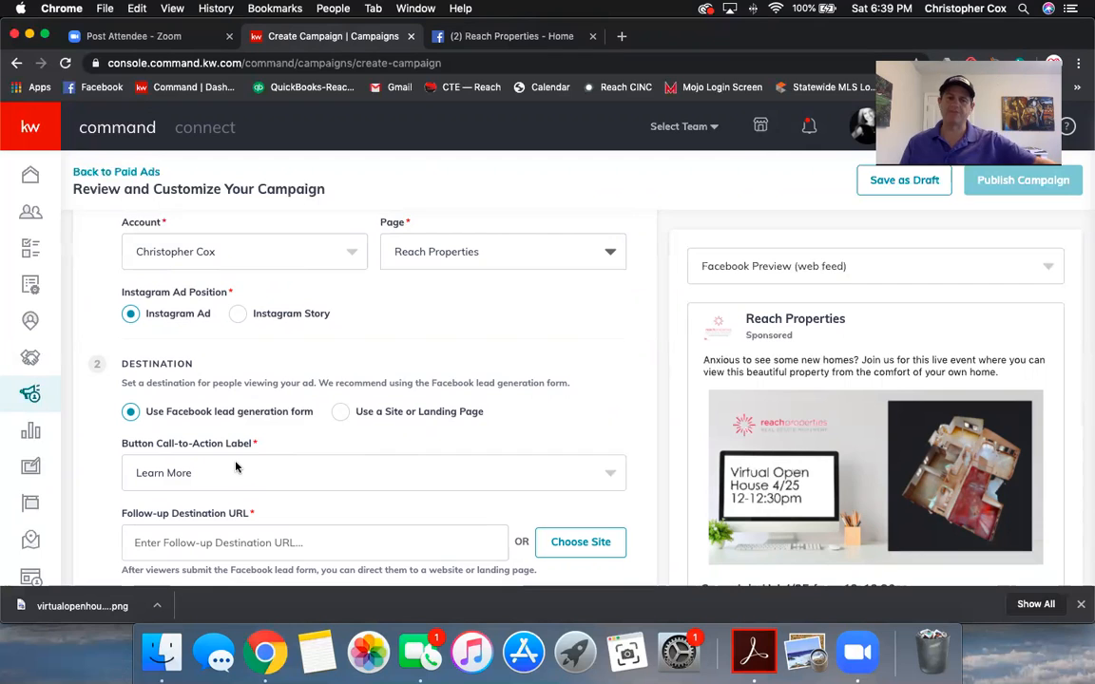
Step: Select Sign Up in the Button Call-to-Action Label dropdown, replacing Learn More
left_click(282, 471)
scroll(285, 480, "down", 2)
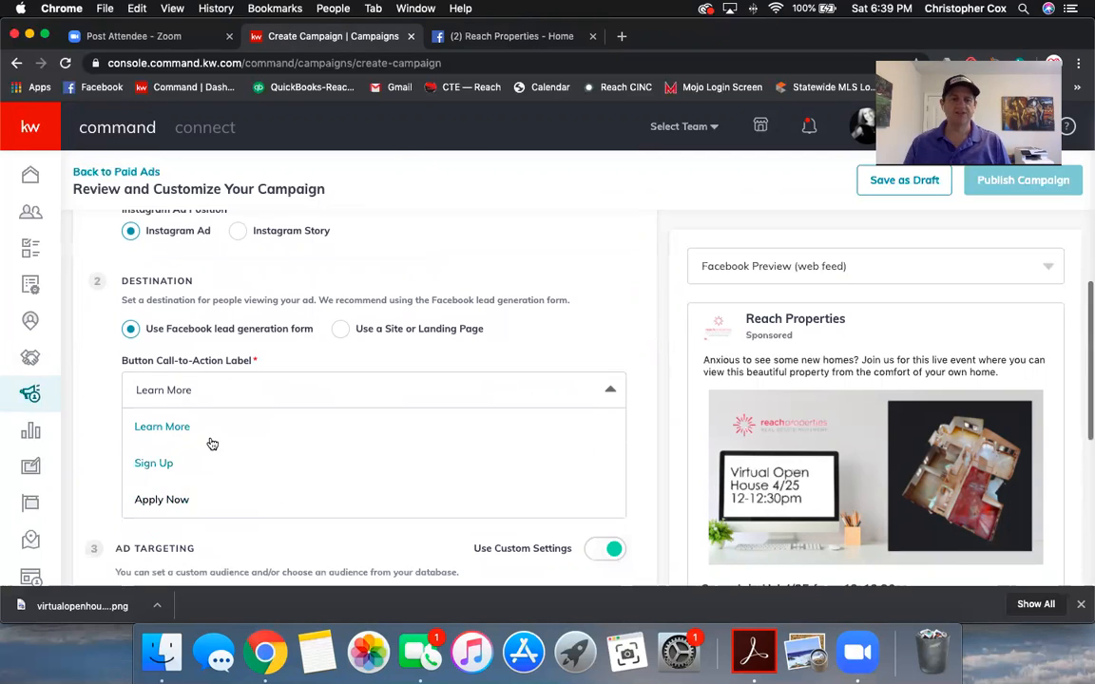
left_click(157, 464)
scroll(219, 457, "down", 2)
scroll(852, 458, "down", 2)
scroll(1051, 397, "down", 3)
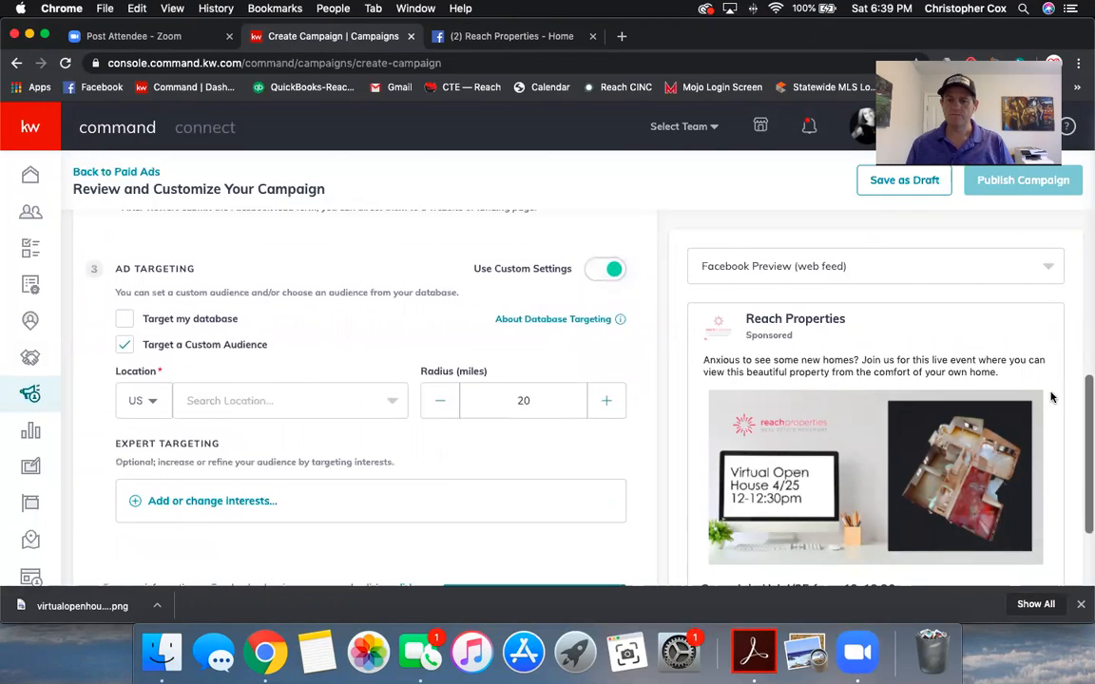
scroll(451, 403, "up", 5)
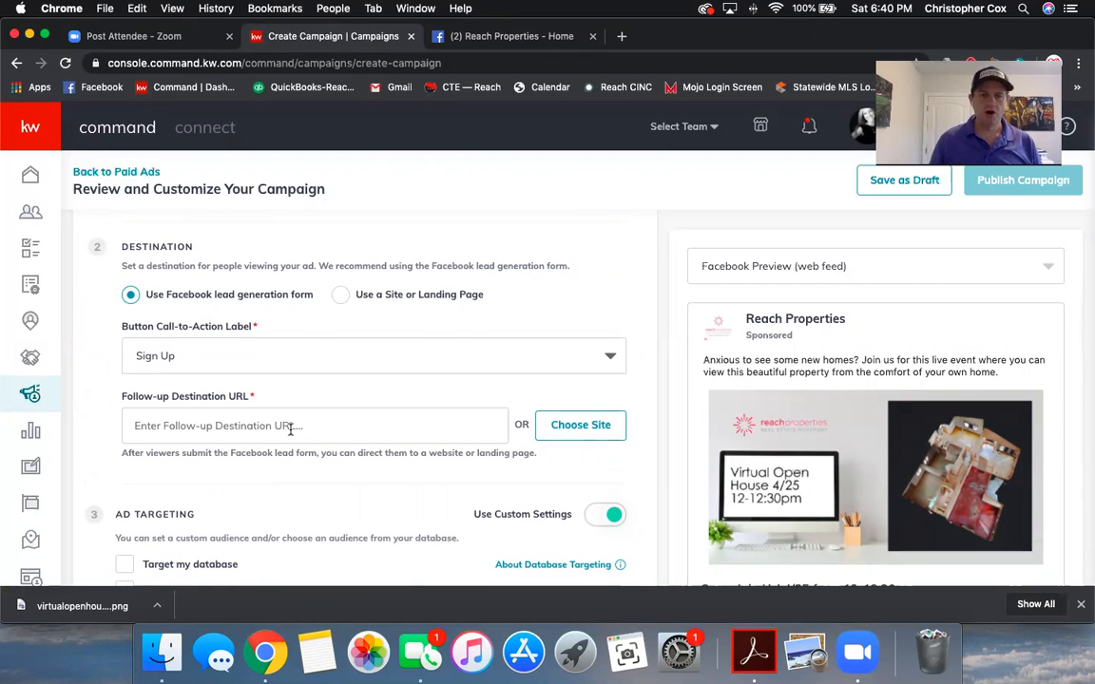
left_click(458, 38)
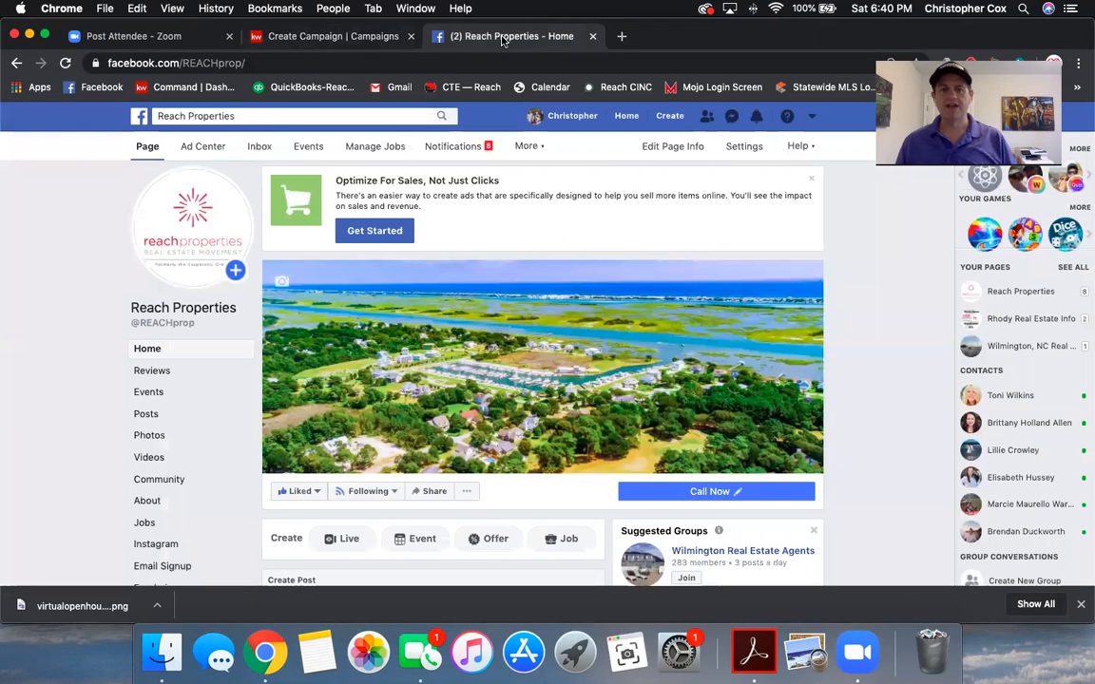
left_click(285, 62)
key("super+c")
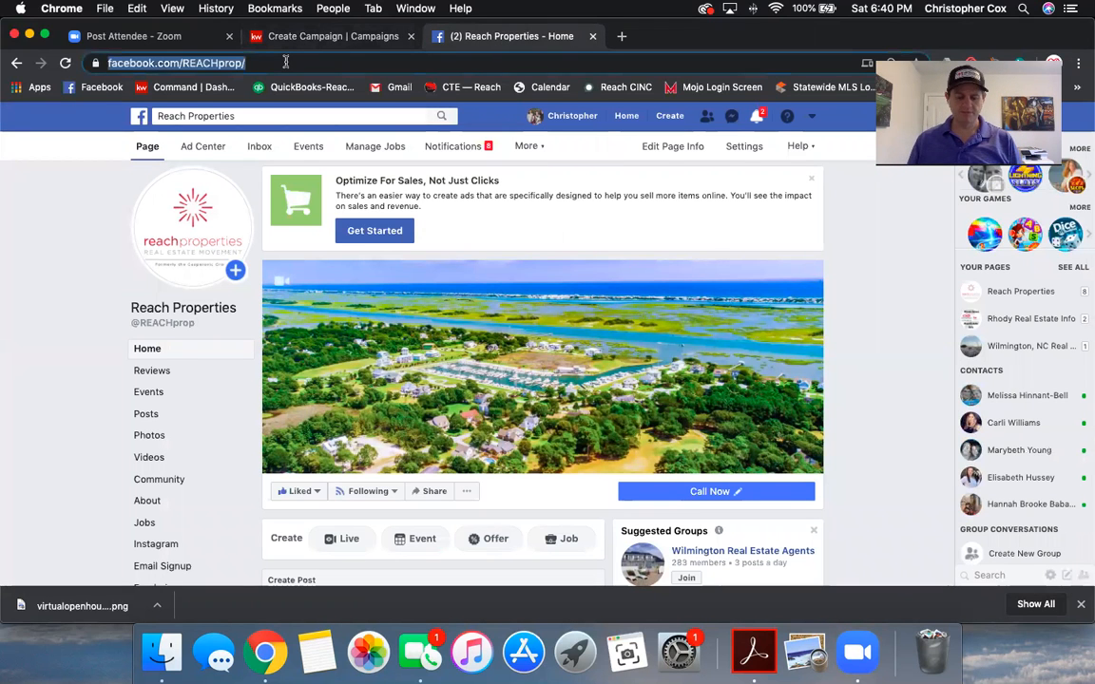
left_click(302, 38)
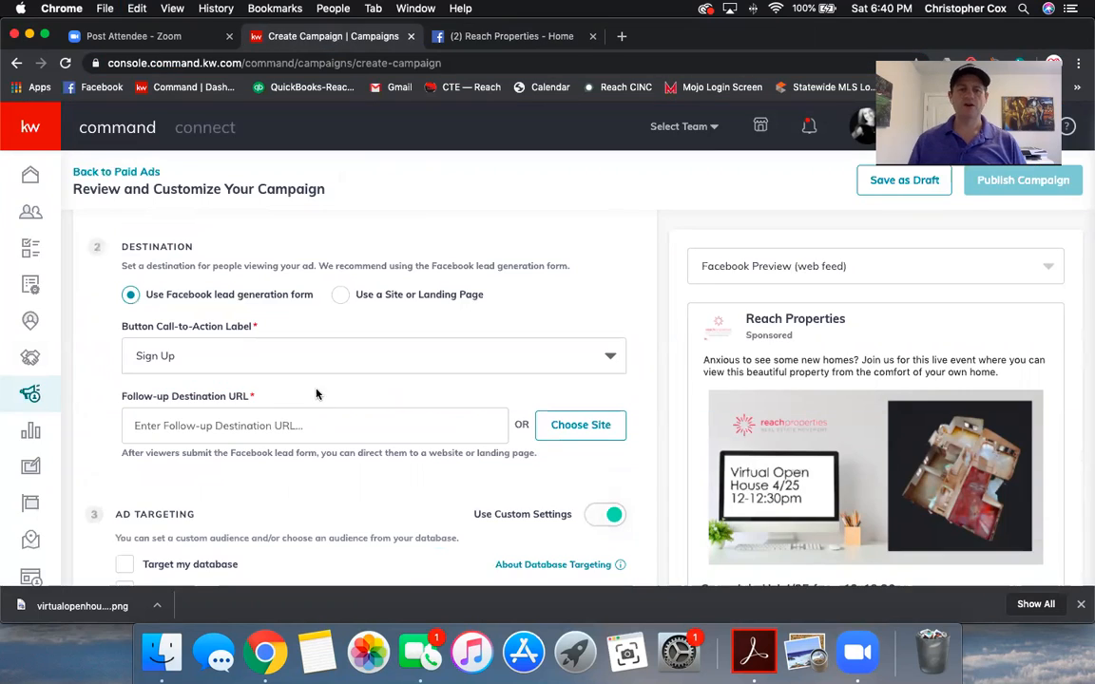
left_click(291, 426)
key("BackSpace")
key("BackSpace")
key("BackSpace")
key("BackSpace")
key("BackSpace")
key("BackSpace")
key("BackSpace")
key("BackSpace")
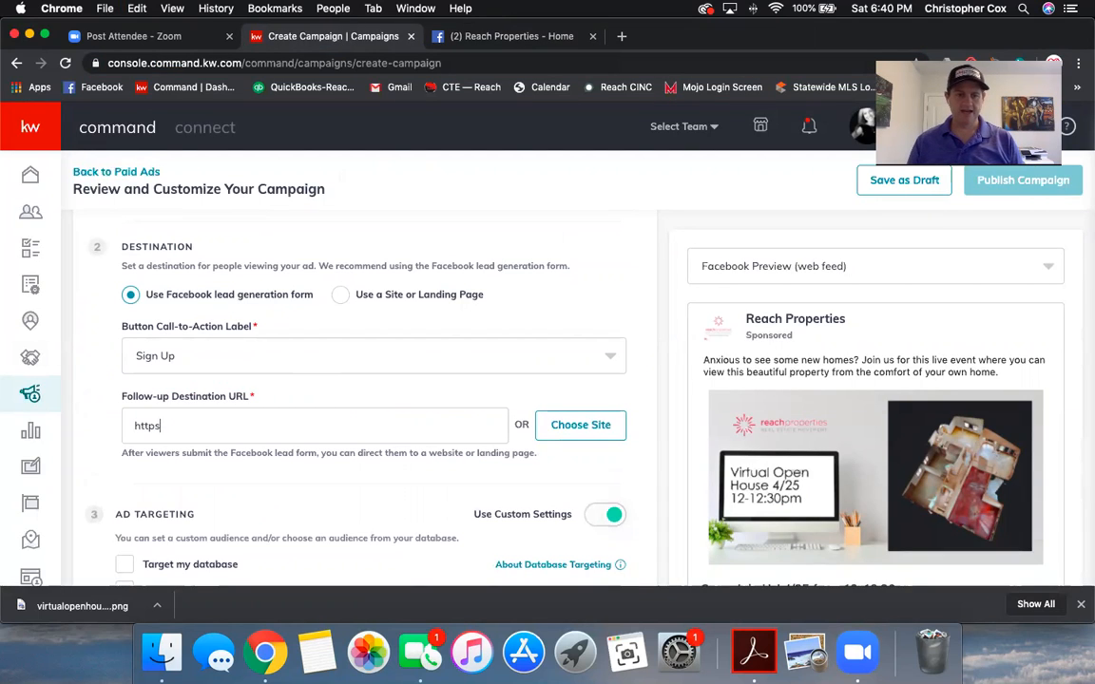
key("super+v")
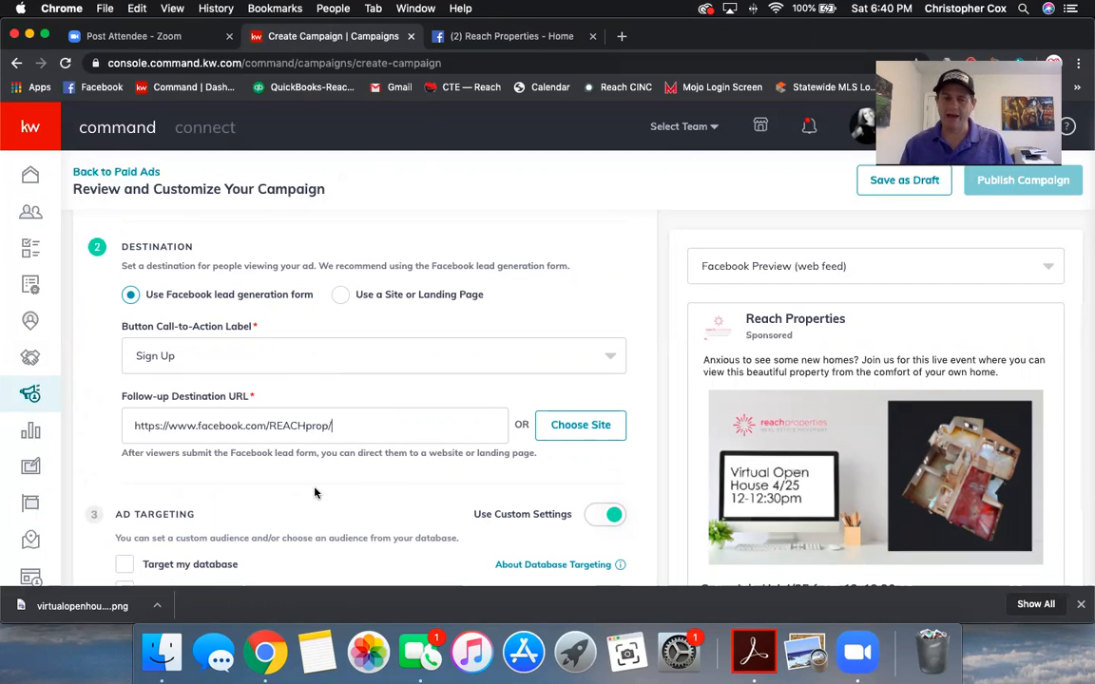
scroll(328, 486, "down", 3)
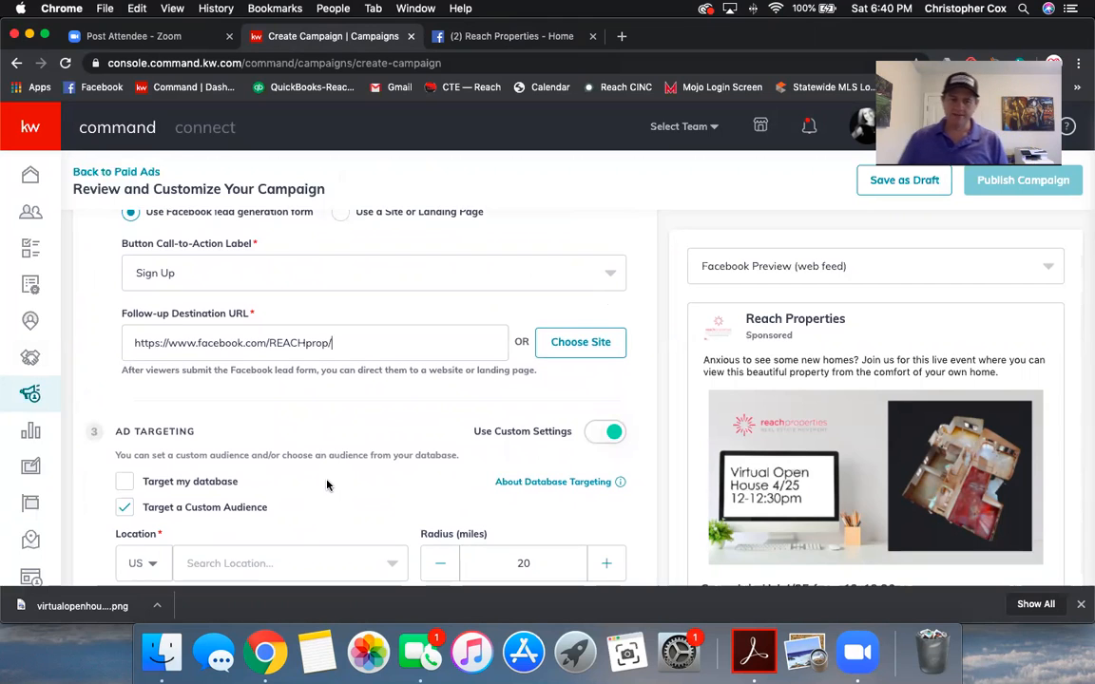
Step: Search for Hampstead and select Hampstead, North Carolina as the target location
scroll(295, 457, "down", 1)
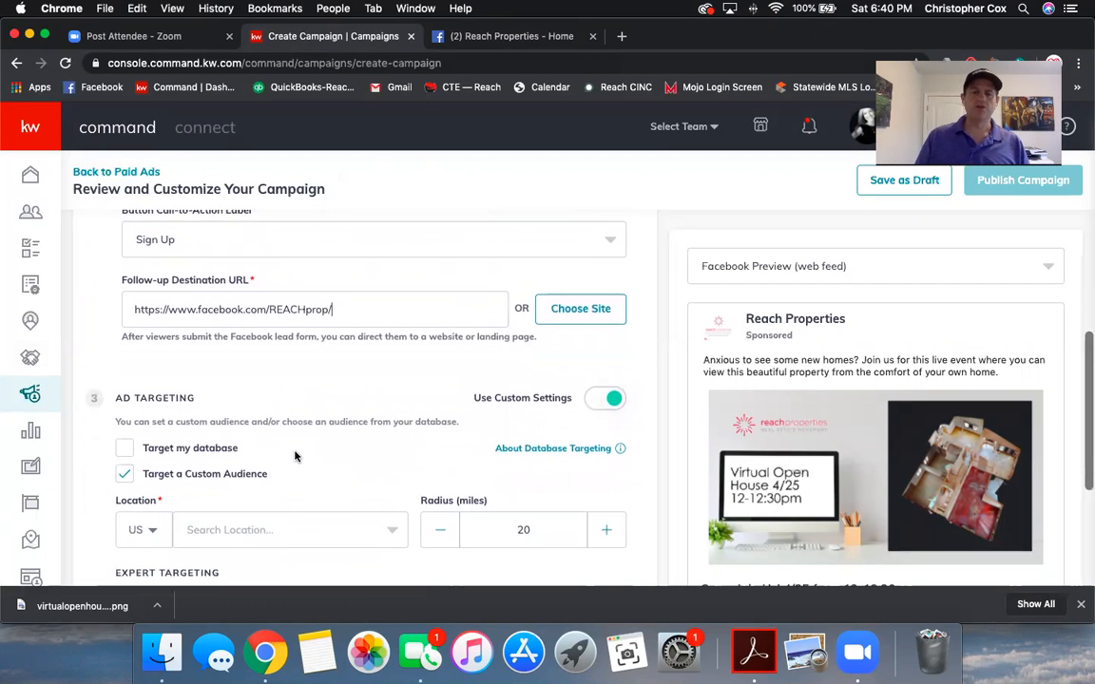
scroll(295, 457, "down", 1)
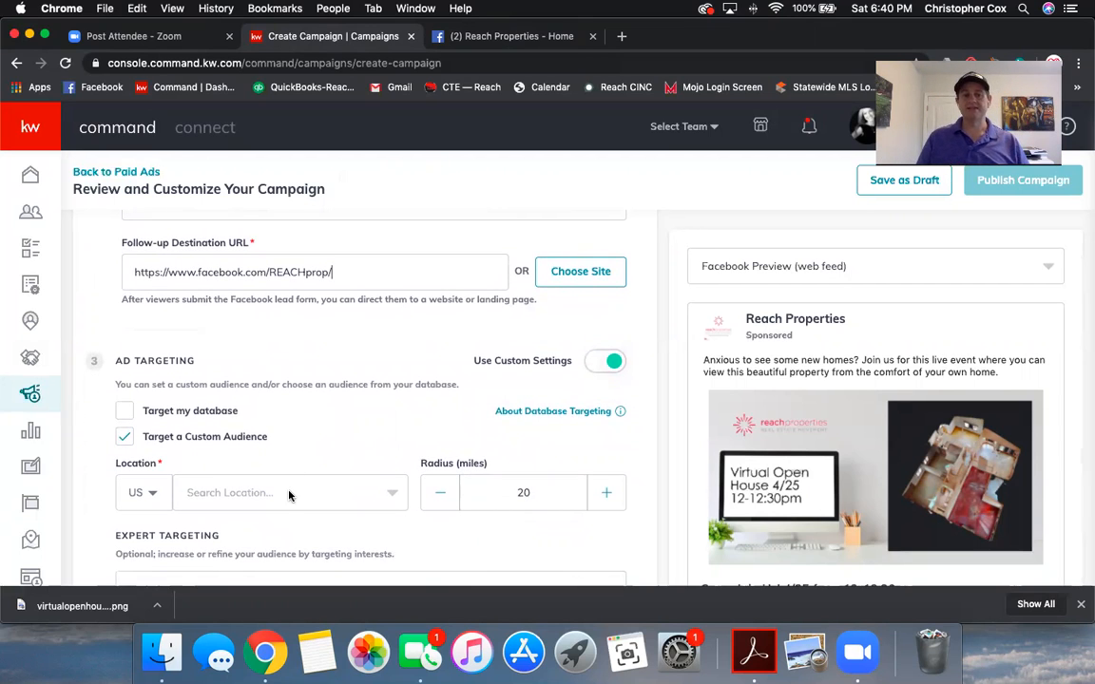
left_click(281, 495)
type("Ha")
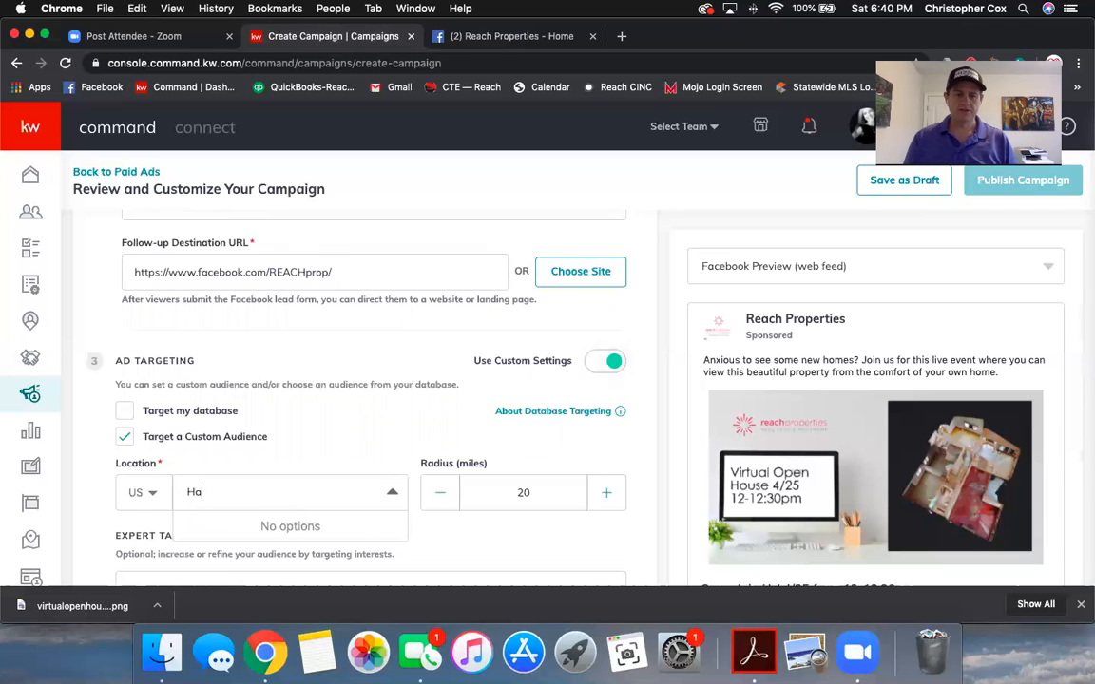
type("mpse")
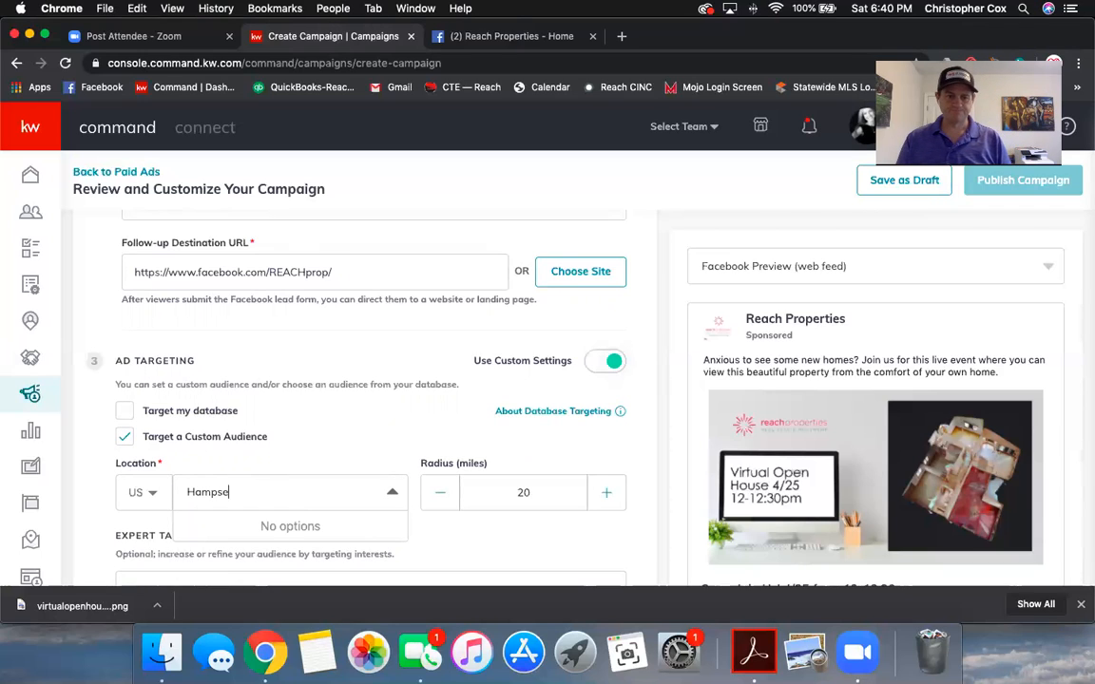
key("BackSpace")
type("tead")
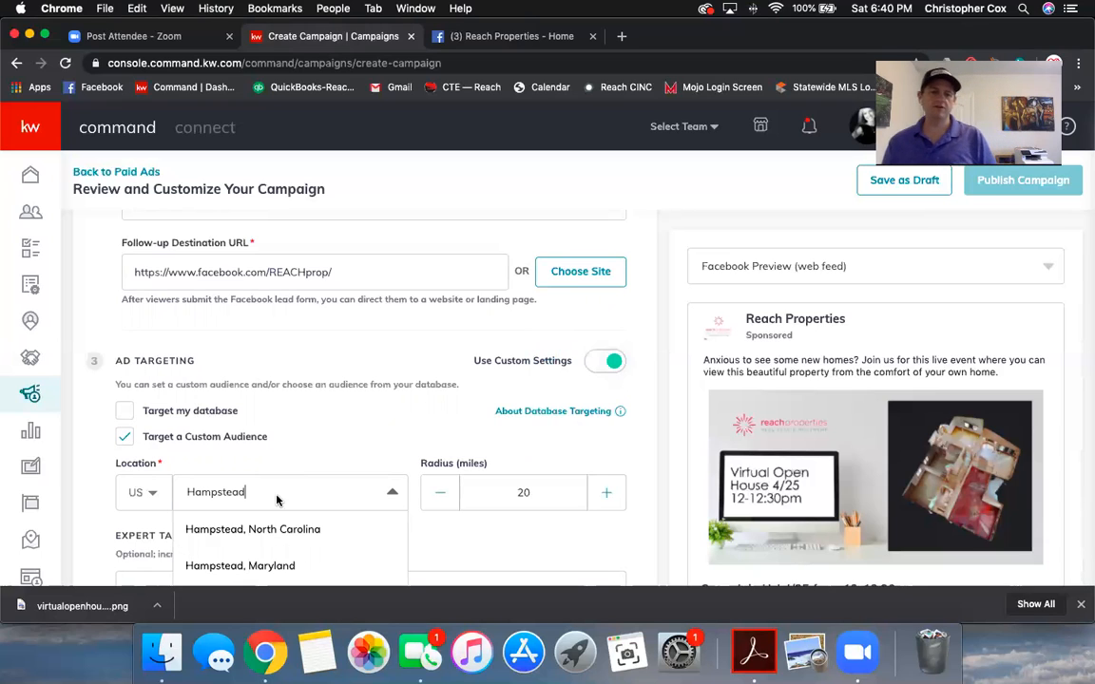
left_click(272, 530)
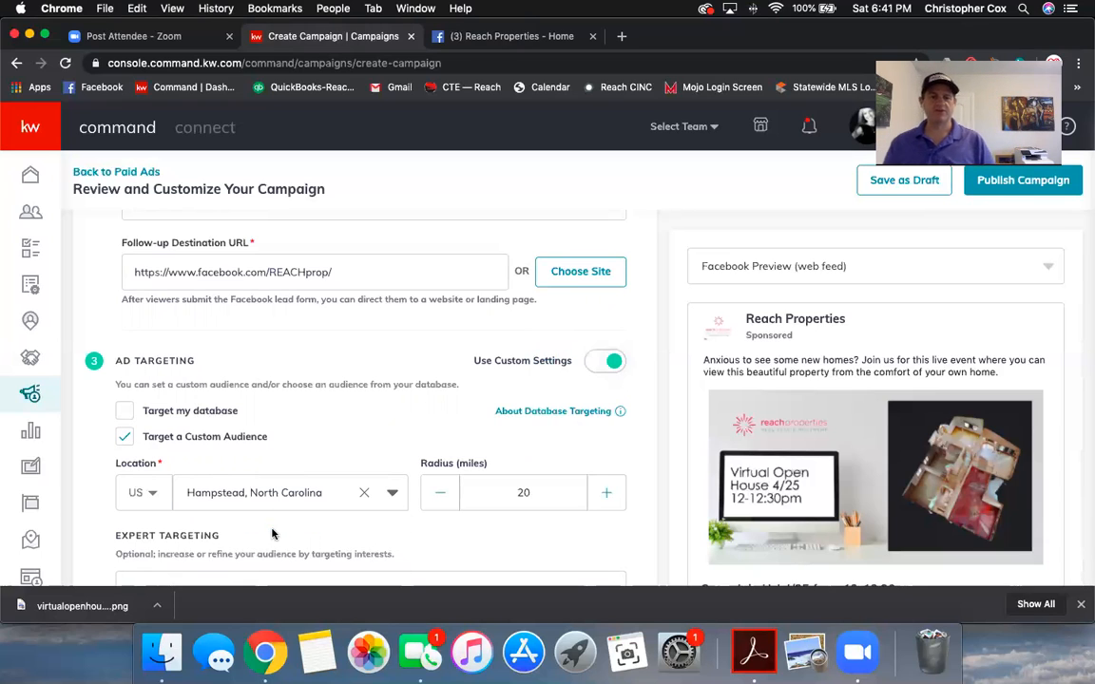
Step: Keep the targeting radius at 20 miles
left_click(440, 492)
left_click(440, 493)
left_click(440, 492)
left_click(440, 492)
left_click(440, 492)
left_click(606, 493)
left_click(606, 493)
left_click(606, 492)
left_click(606, 492)
left_click(606, 492)
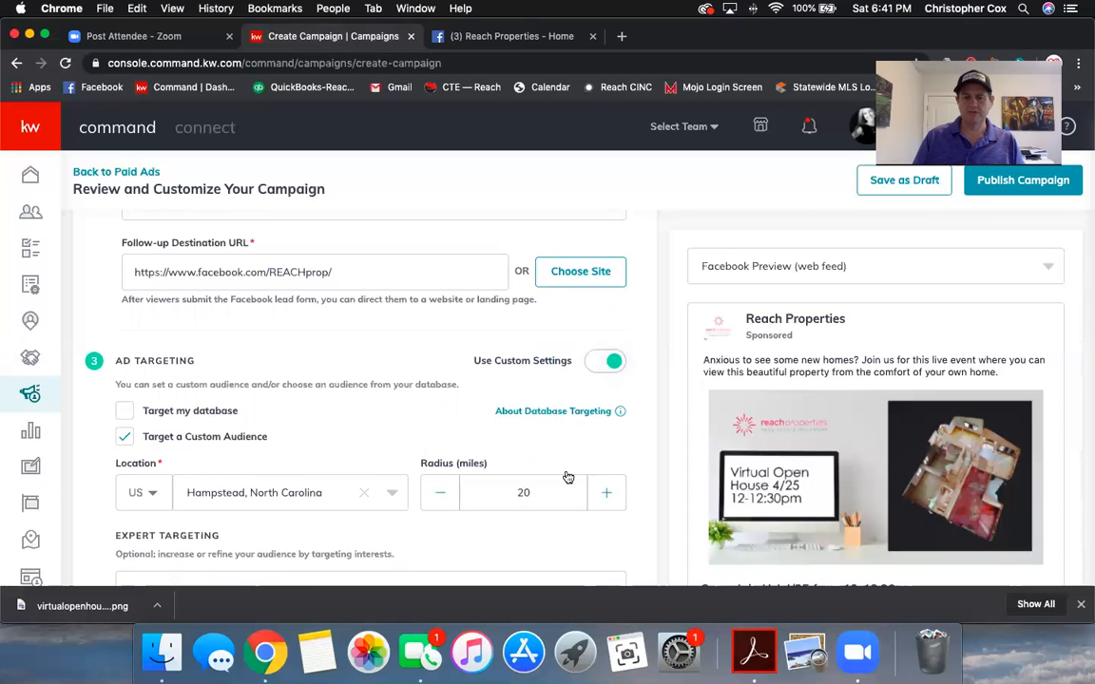
scroll(412, 431, "down", 1)
scroll(437, 413, "down", 1)
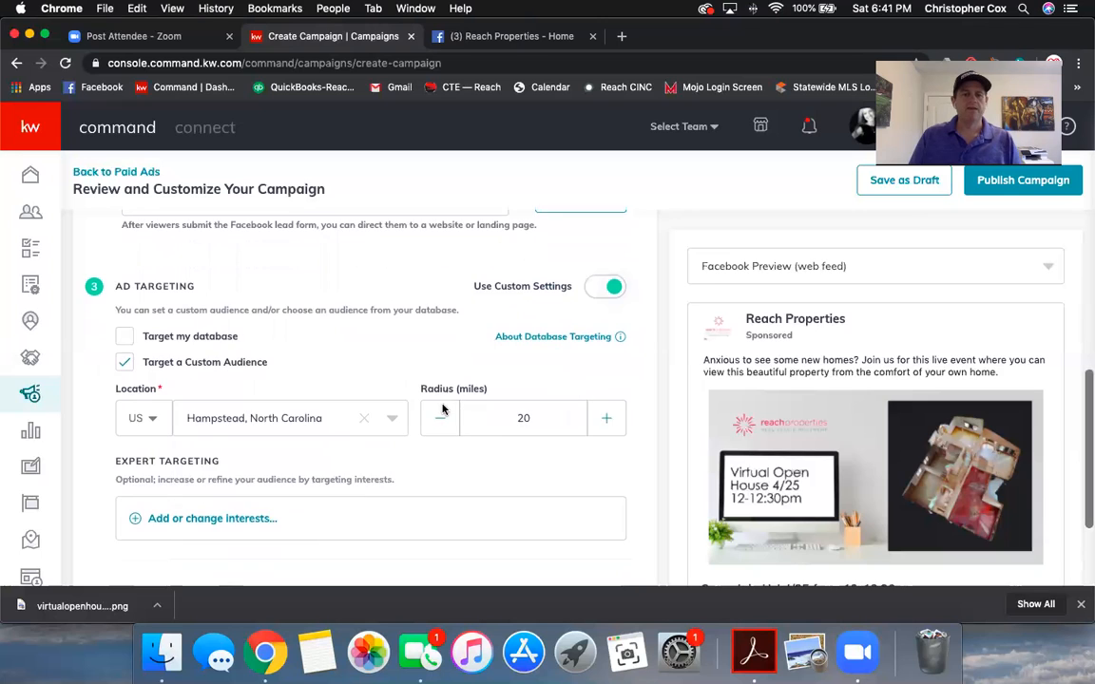
scroll(441, 412, "down", 1)
scroll(350, 479, "down", 2)
scroll(350, 482, "down", 2)
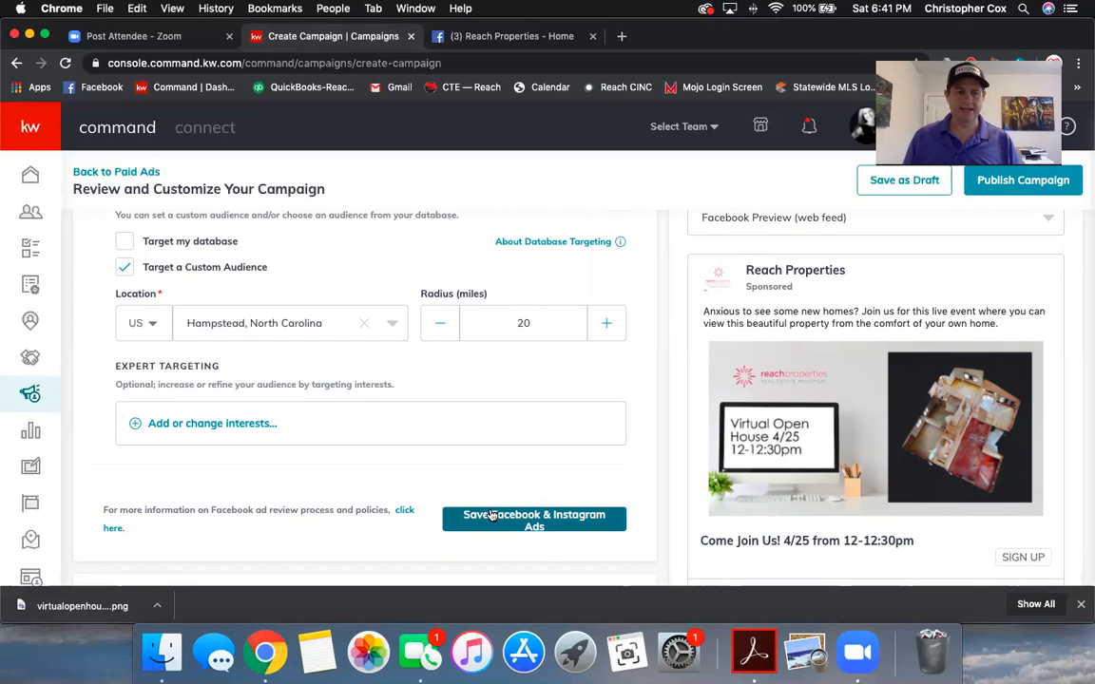
Step: Save the Facebook & Instagram Ads settings
left_click(522, 522)
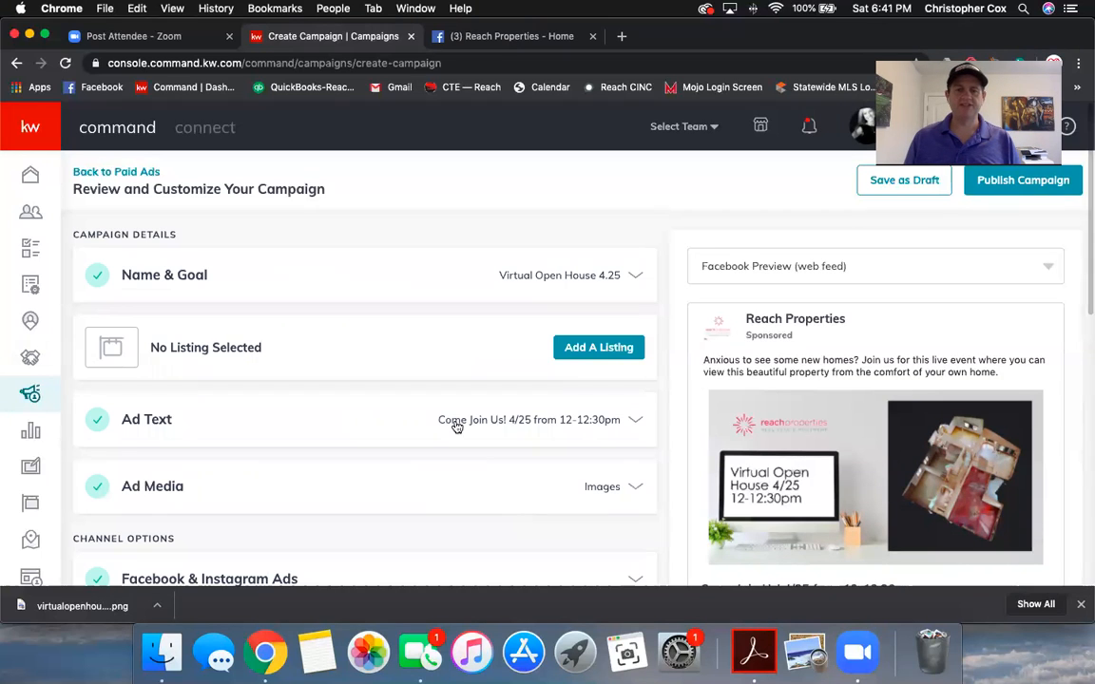
scroll(416, 423, "down", 1)
scroll(416, 424, "down", 2)
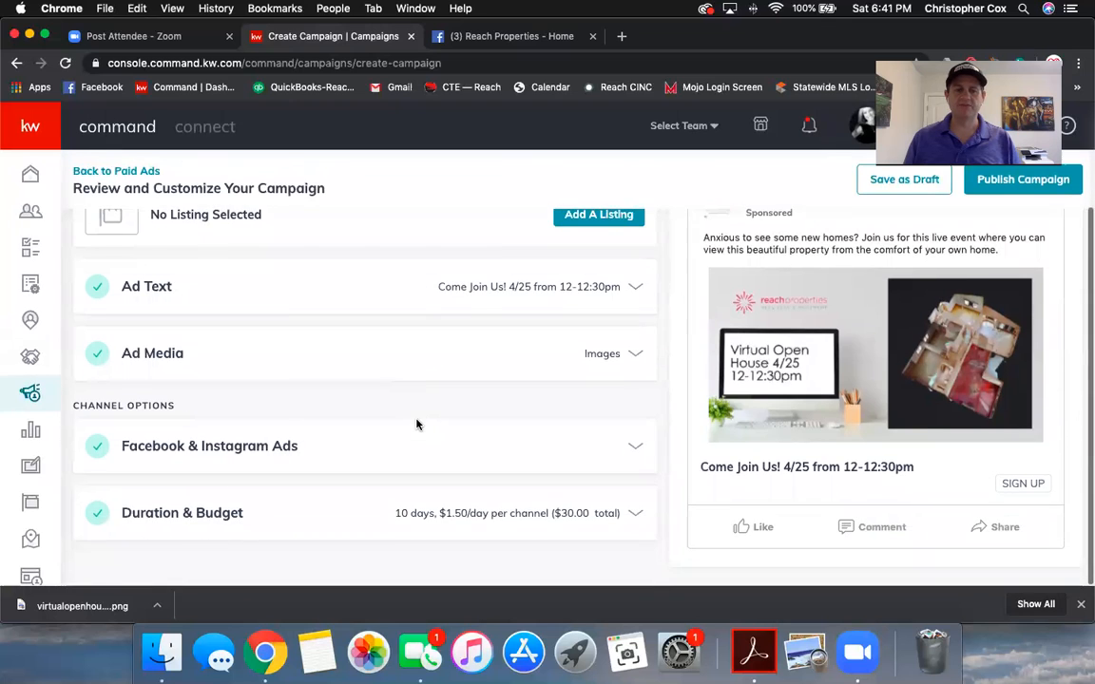
Step: Expand the Duration & Budget section showing $30 over 10 days, Apr 19–29, 2020
left_click(469, 518)
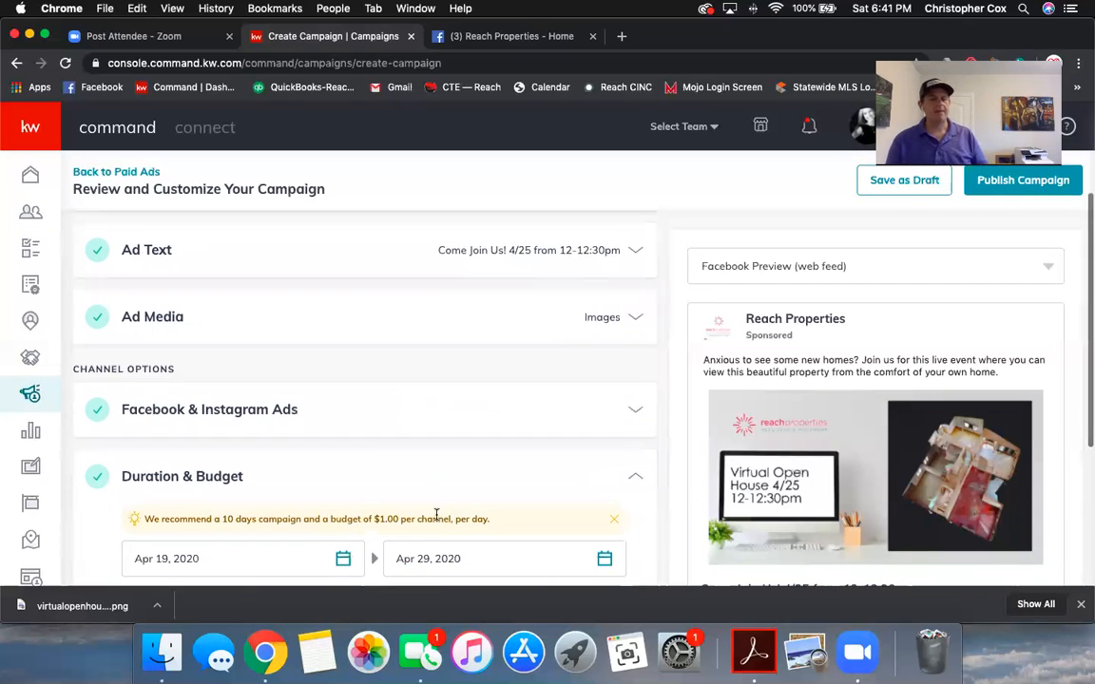
scroll(437, 520, "down", 2)
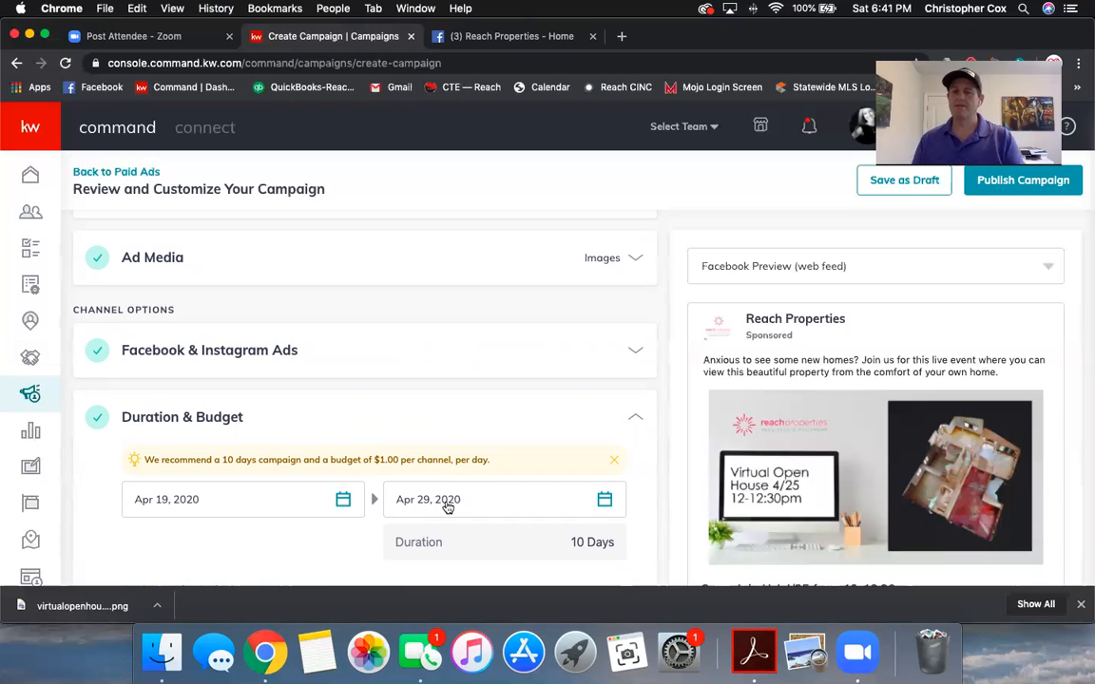
scroll(447, 505, "down", 1)
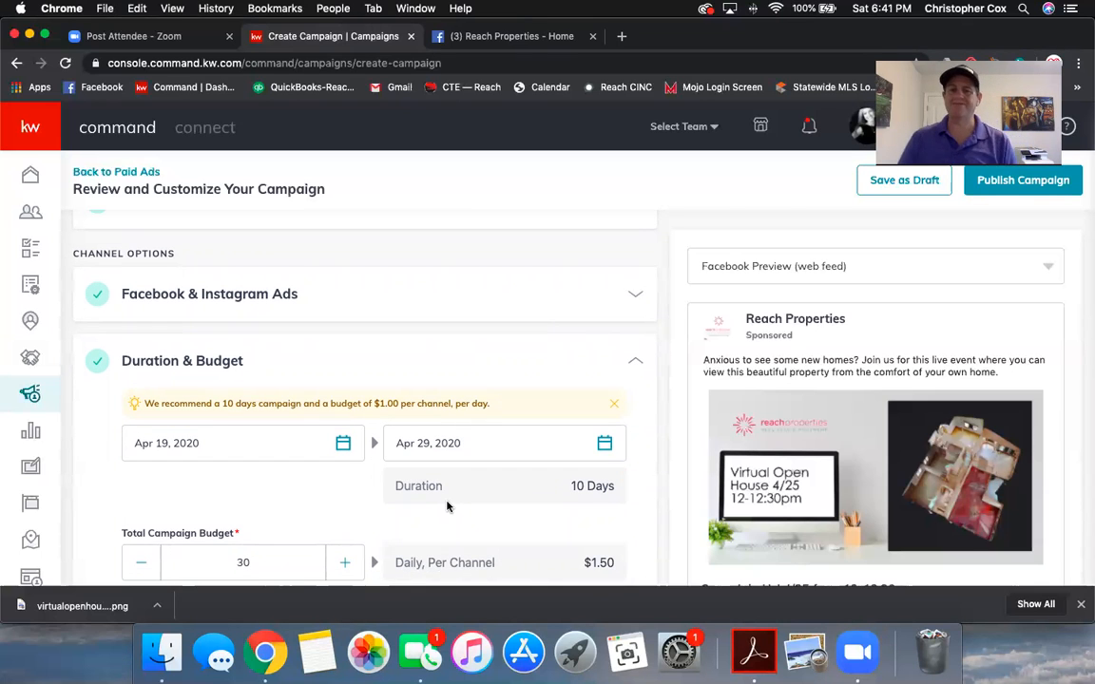
scroll(380, 460, "down", 1)
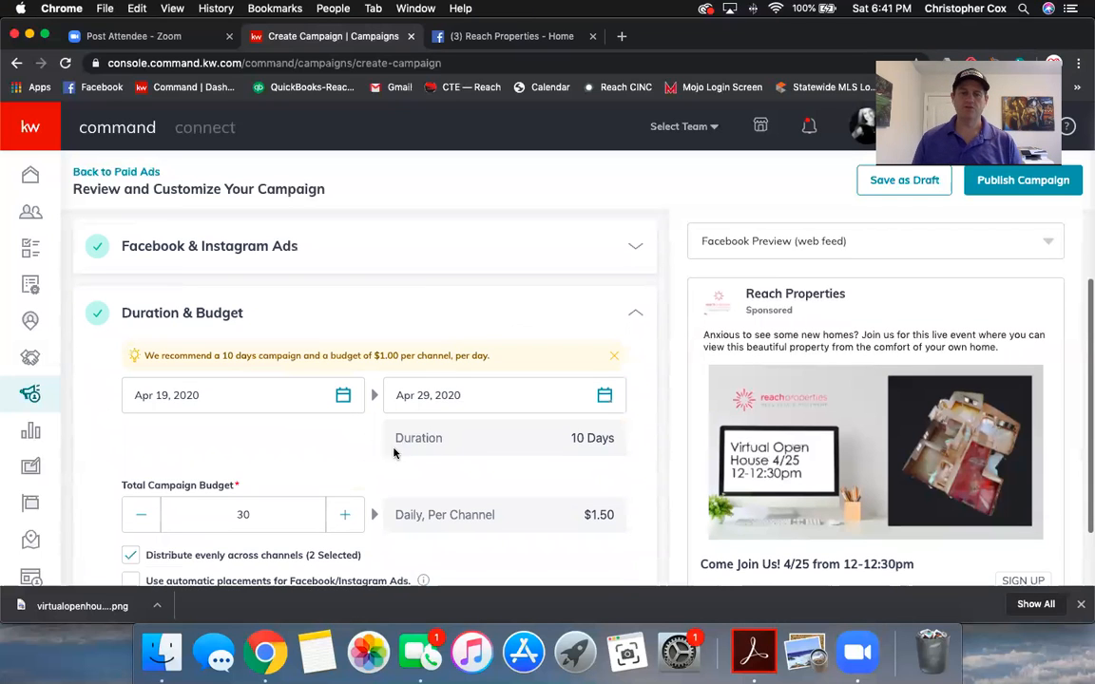
Step: Set the campaign end date to April 25, 2020
left_click(465, 400)
scroll(532, 522, "down", 1)
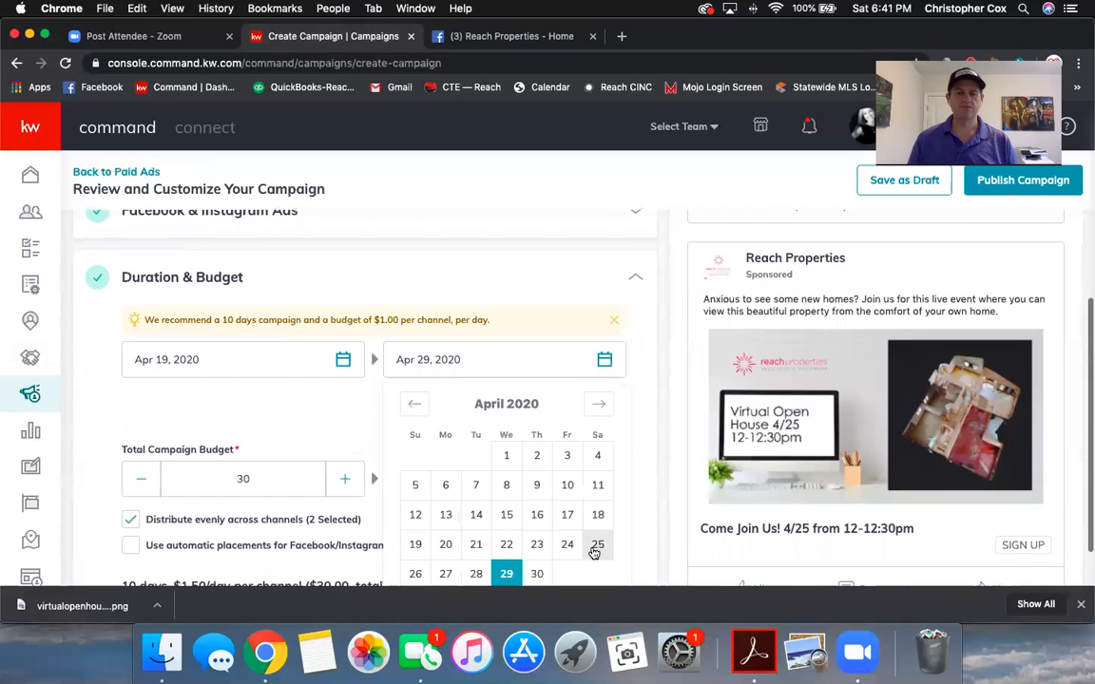
left_click(594, 547)
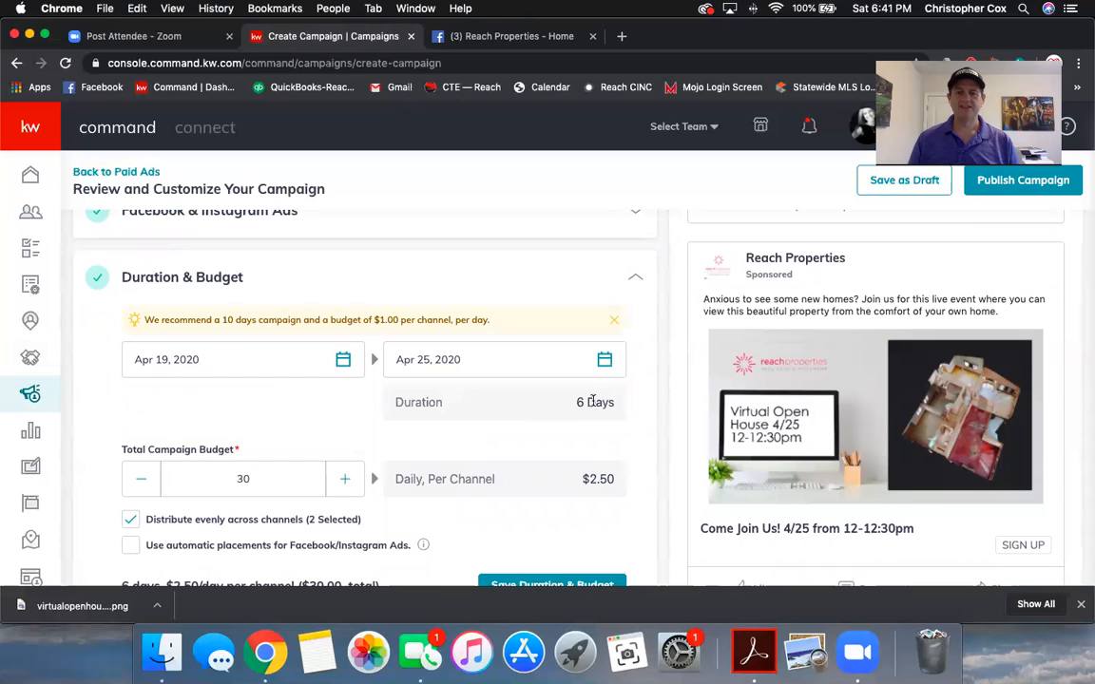
Step: Lower the Total Campaign Budget from $30 to $15
left_click(142, 481)
left_click(144, 483)
left_click(144, 484)
left_click(145, 486)
double_click(144, 486)
double_click(145, 486)
double_click(145, 485)
triple_click(144, 486)
double_click(145, 485)
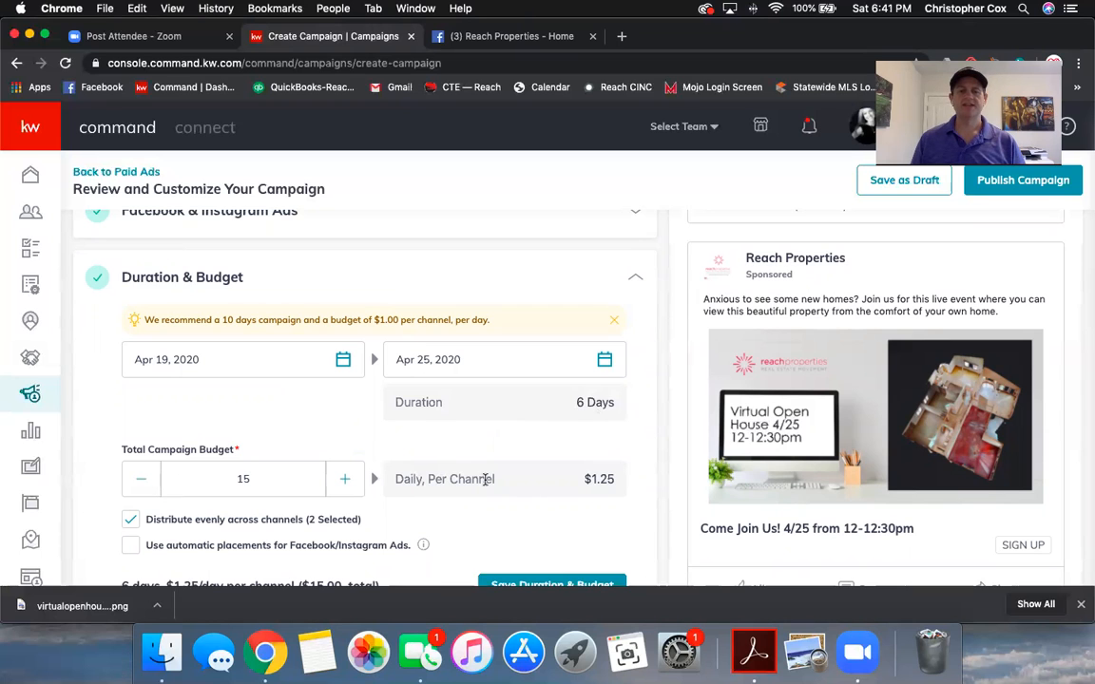
scroll(429, 480, "down", 1)
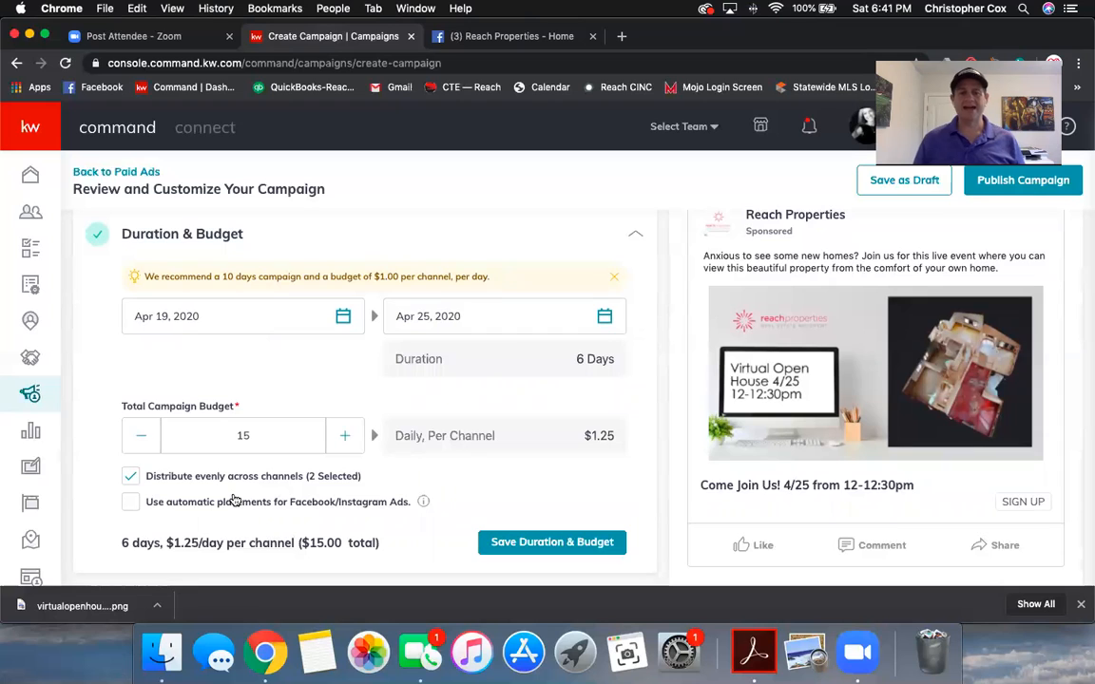
Step: Enable automatic Facebook/Instagram placements and save the 6-day, $15 Duration & Budget
left_click(132, 503)
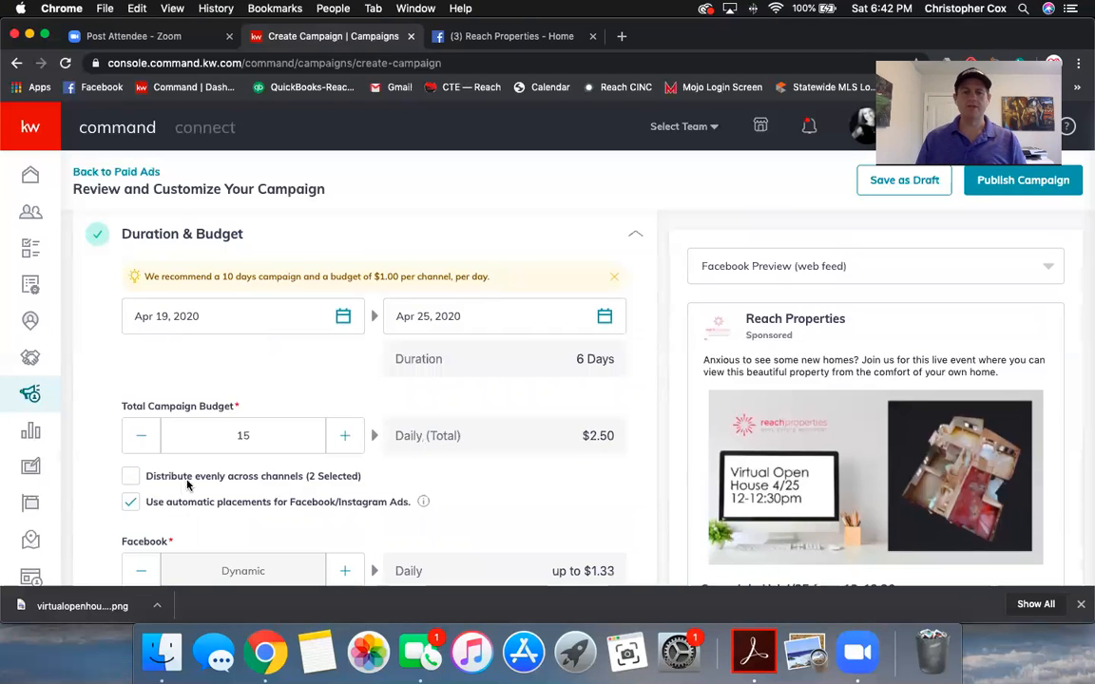
scroll(171, 489, "down", 2)
scroll(204, 480, "down", 4)
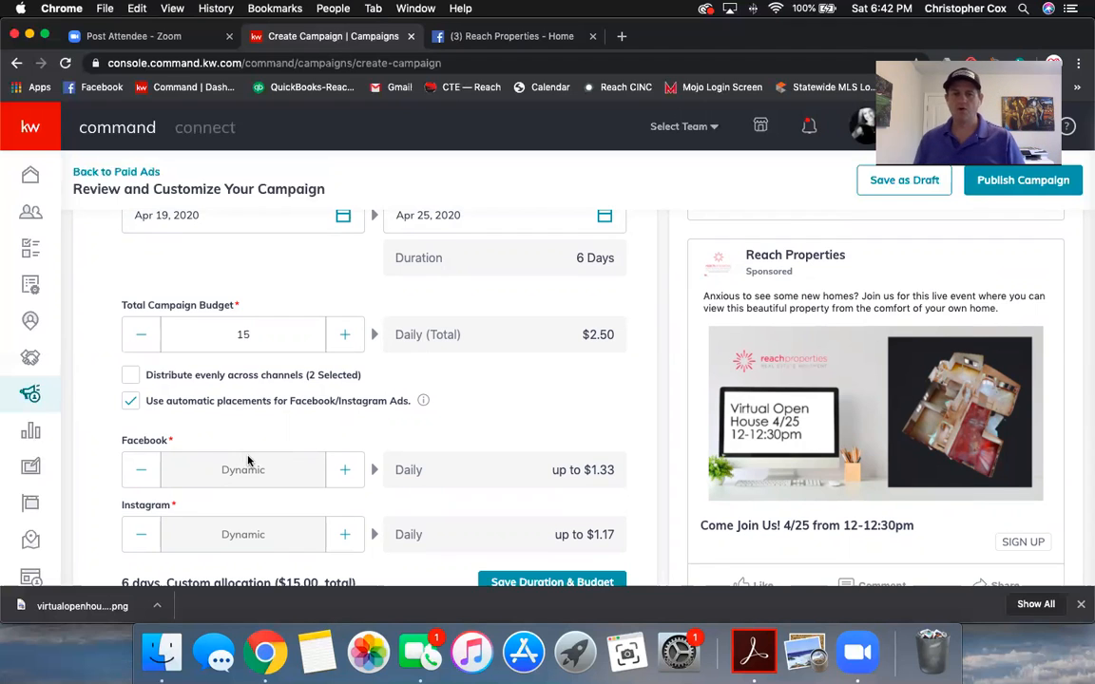
scroll(547, 430, "down", 1)
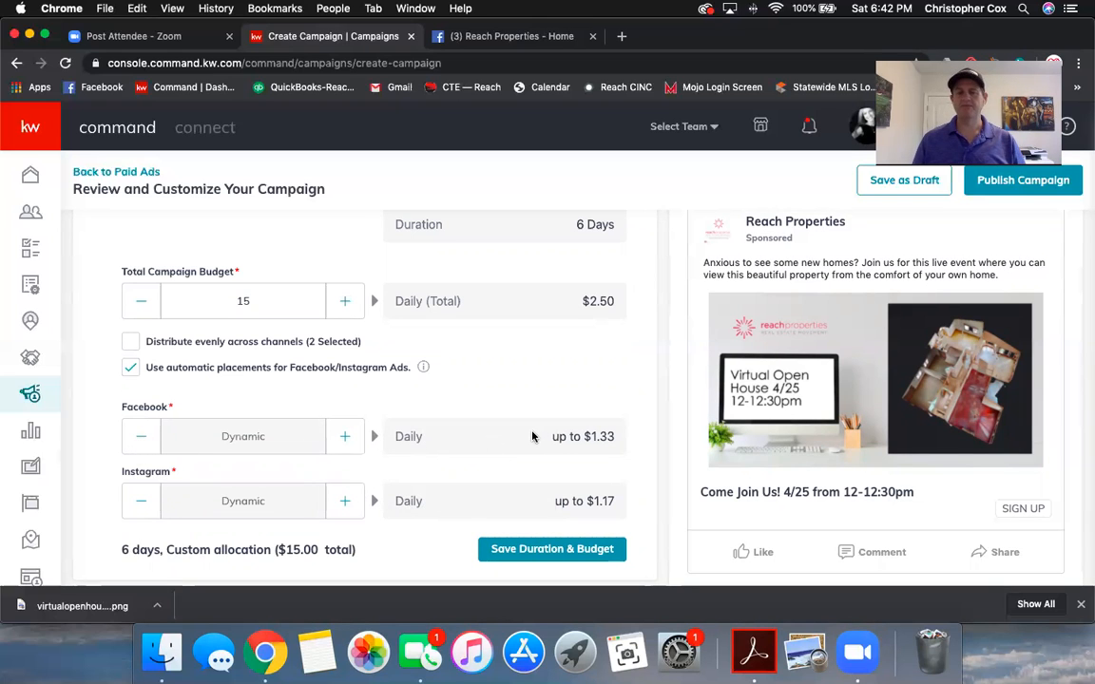
scroll(532, 436, "down", 1)
left_click(558, 520)
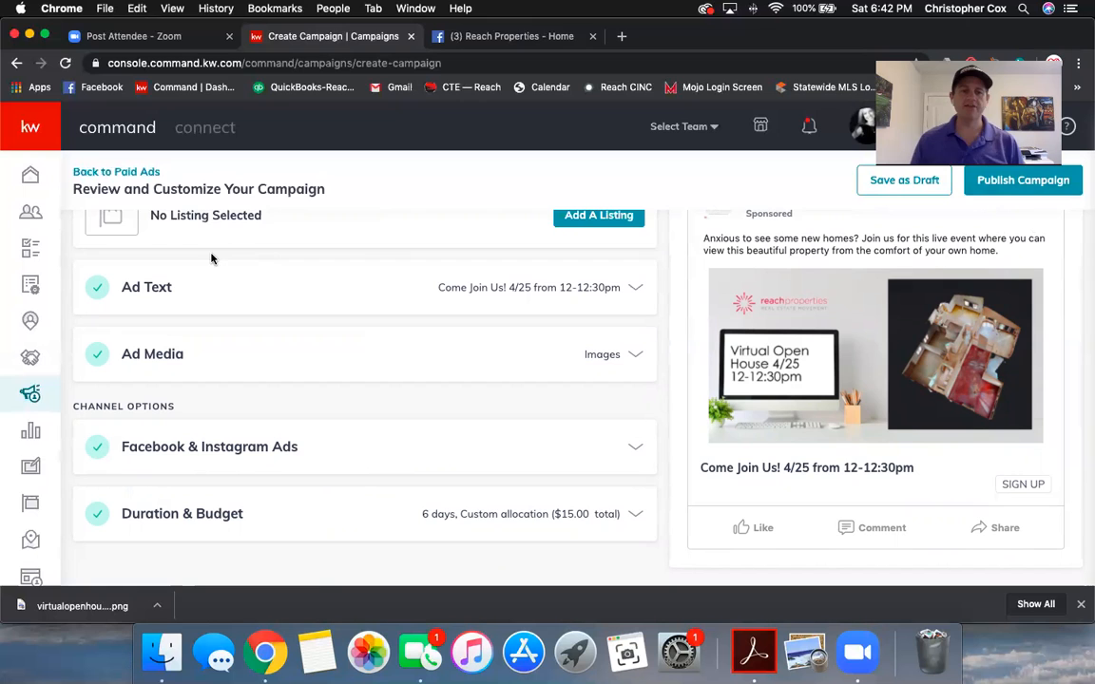
Step: Exit the unpublished 'Virtual Open House 4.25' campaign editor, confirming the leave prompt
left_click(120, 173)
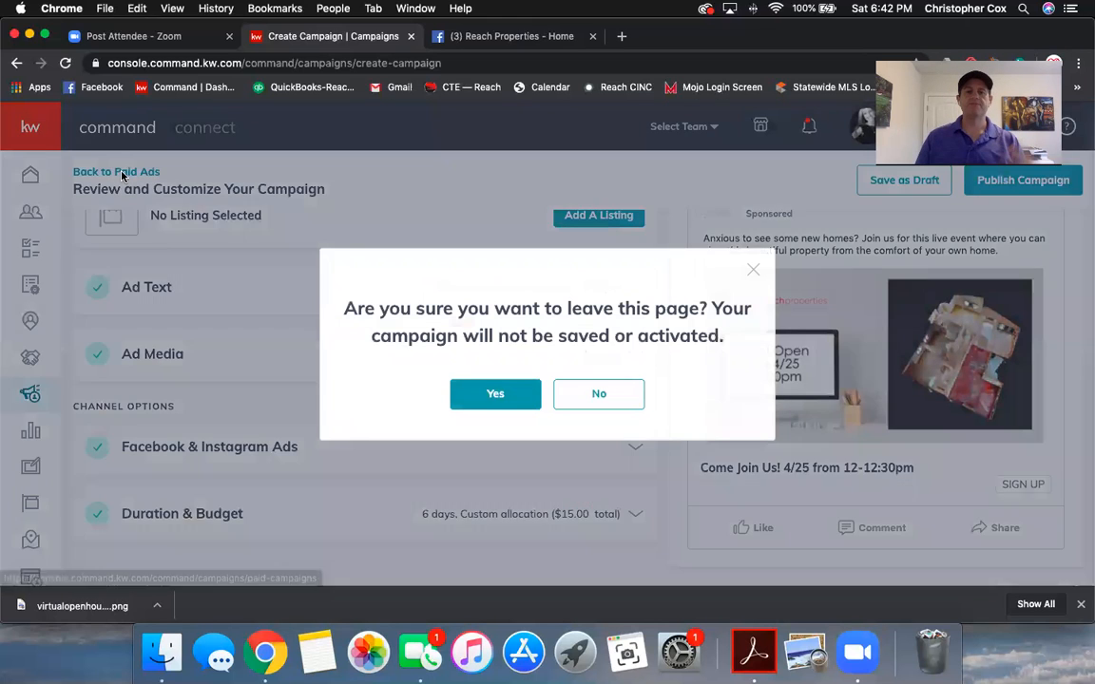
left_click(464, 391)
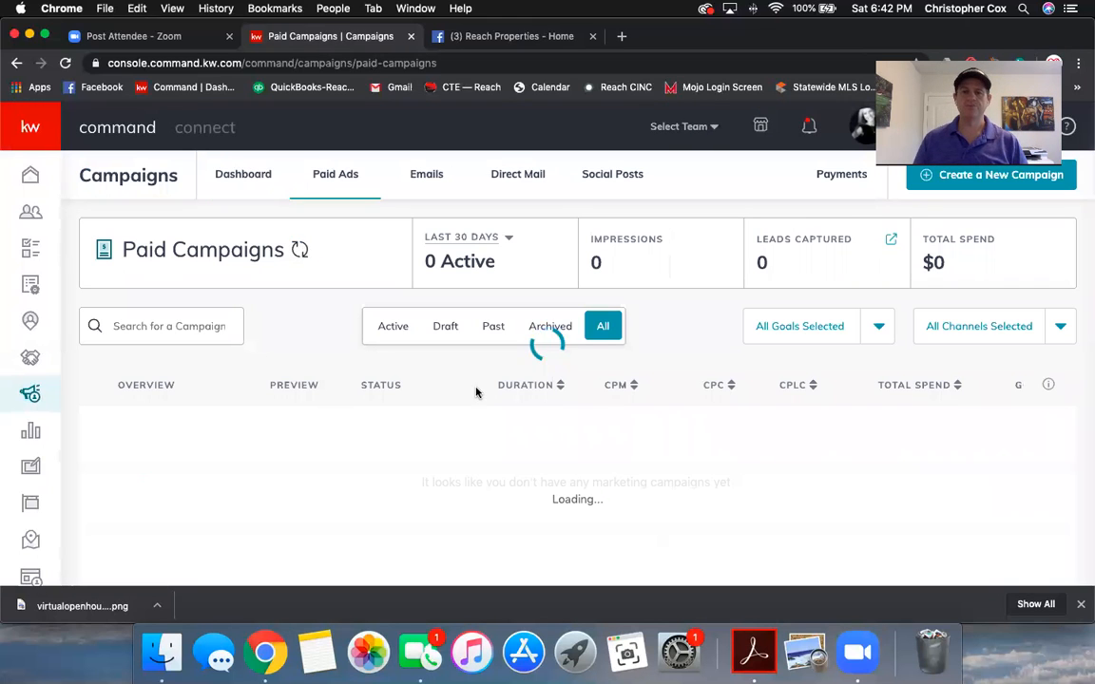